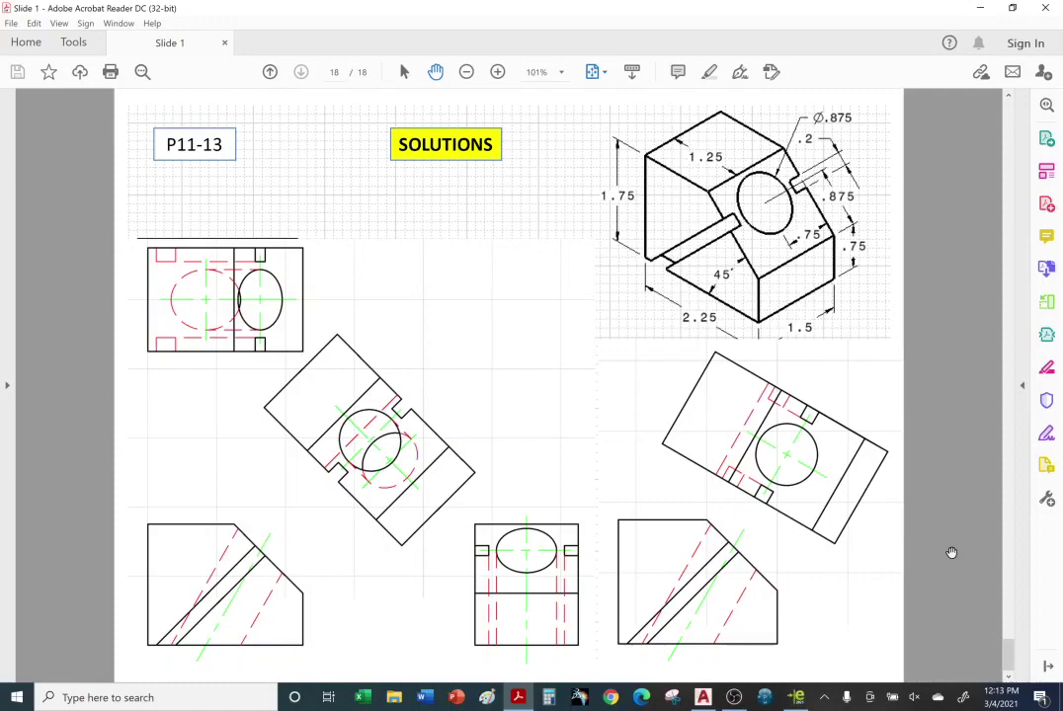
Scroll up and down through the solutions document
scroll(937, 552, up, 2)
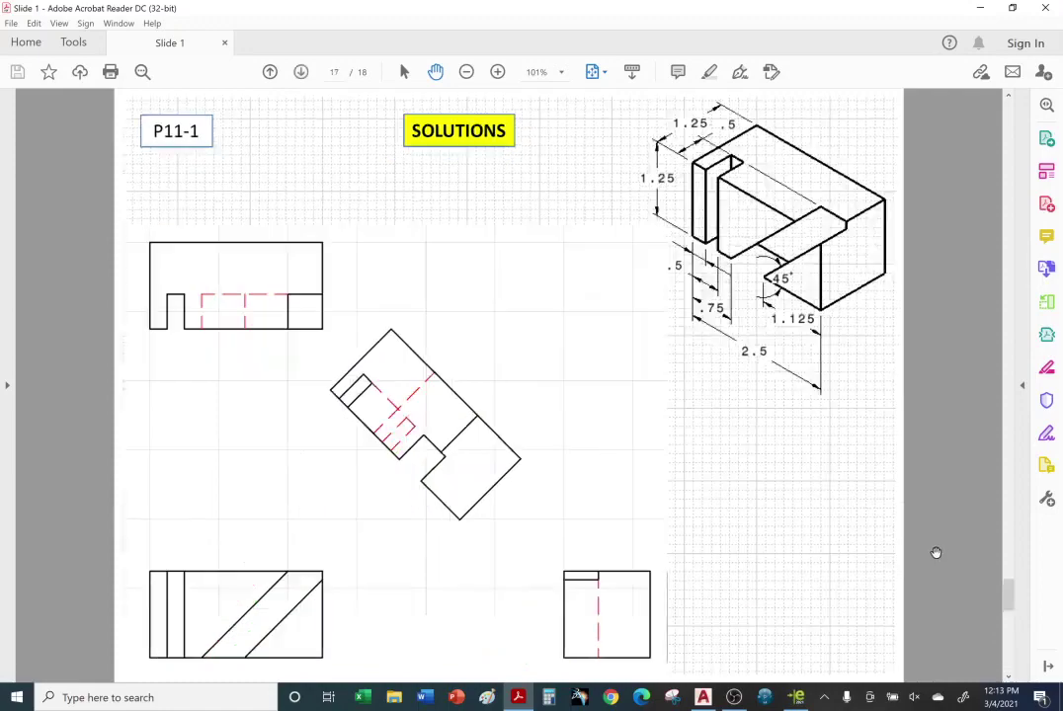
scroll(936, 553, up, 1)
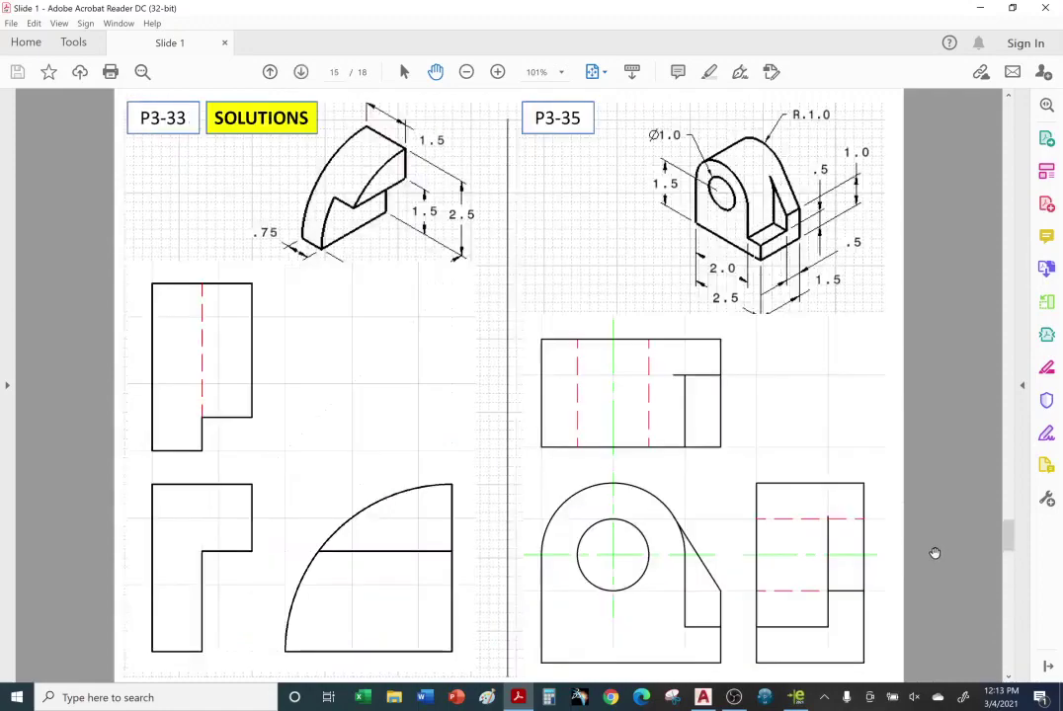
scroll(933, 554, up, 2)
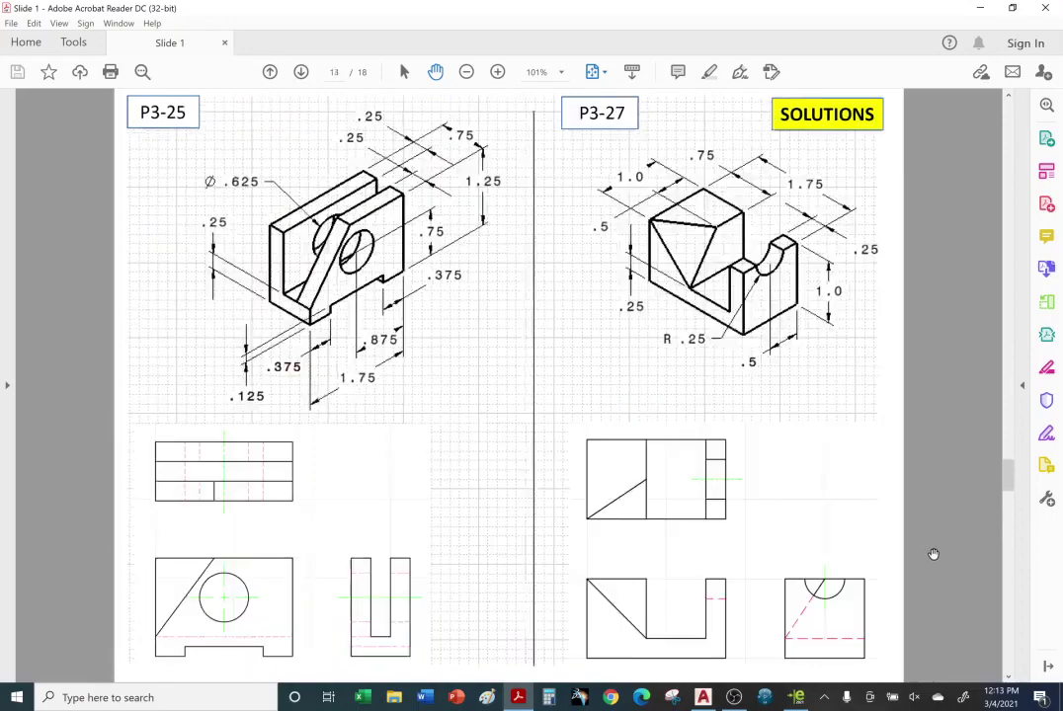
scroll(934, 554, up, 1)
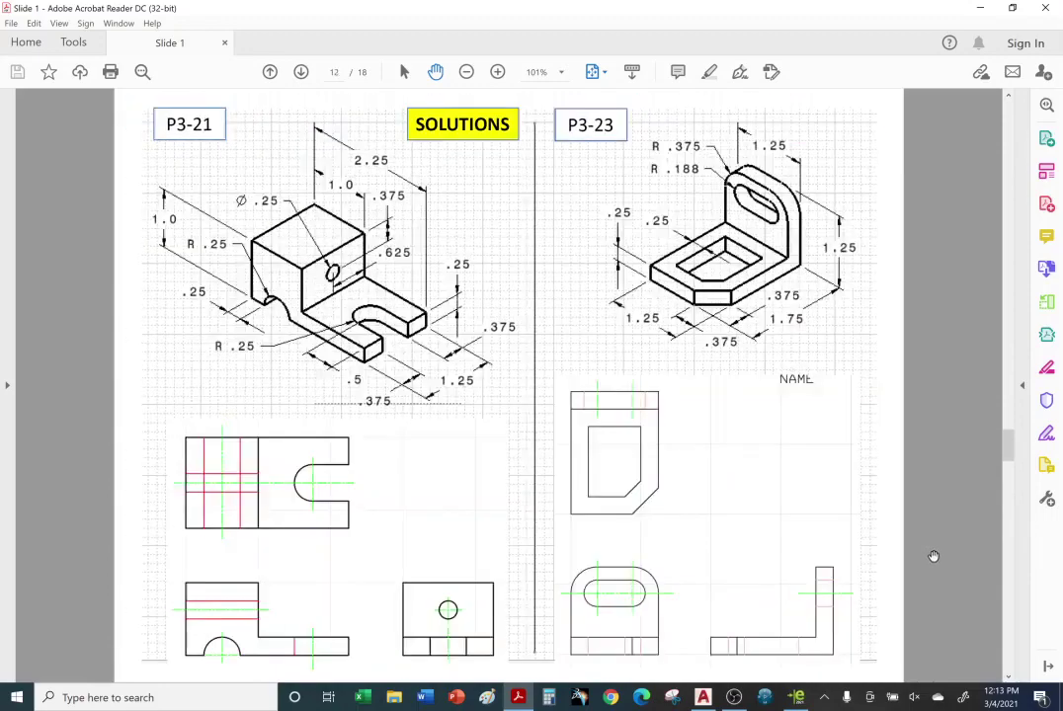
scroll(933, 556, down, 2)
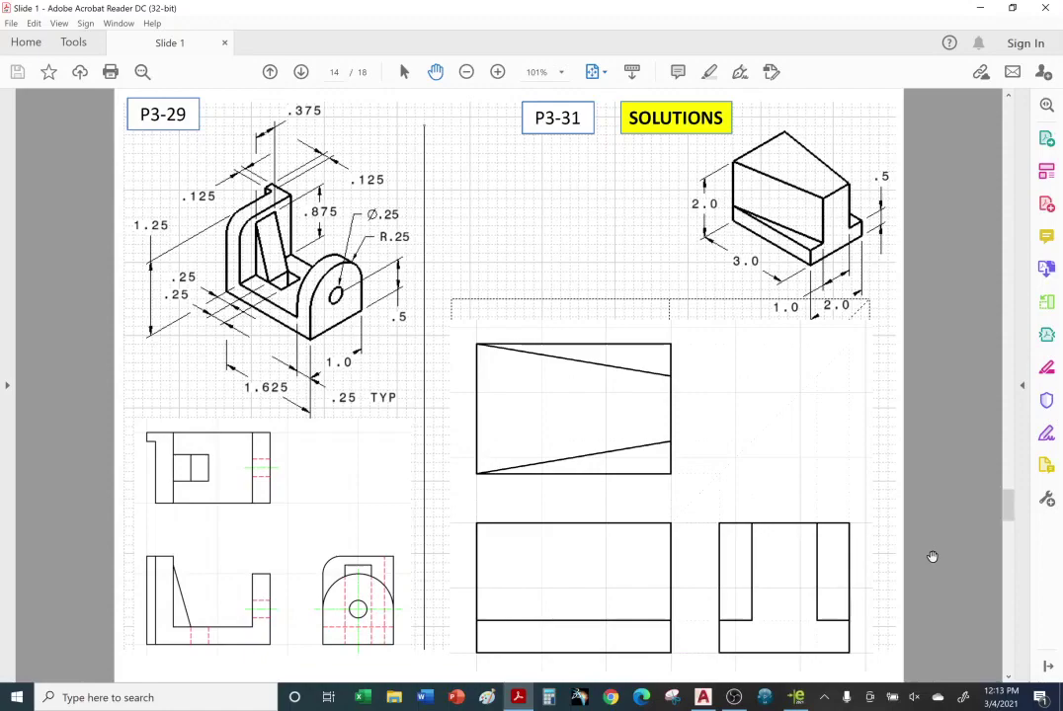
scroll(899, 531, down, 2)
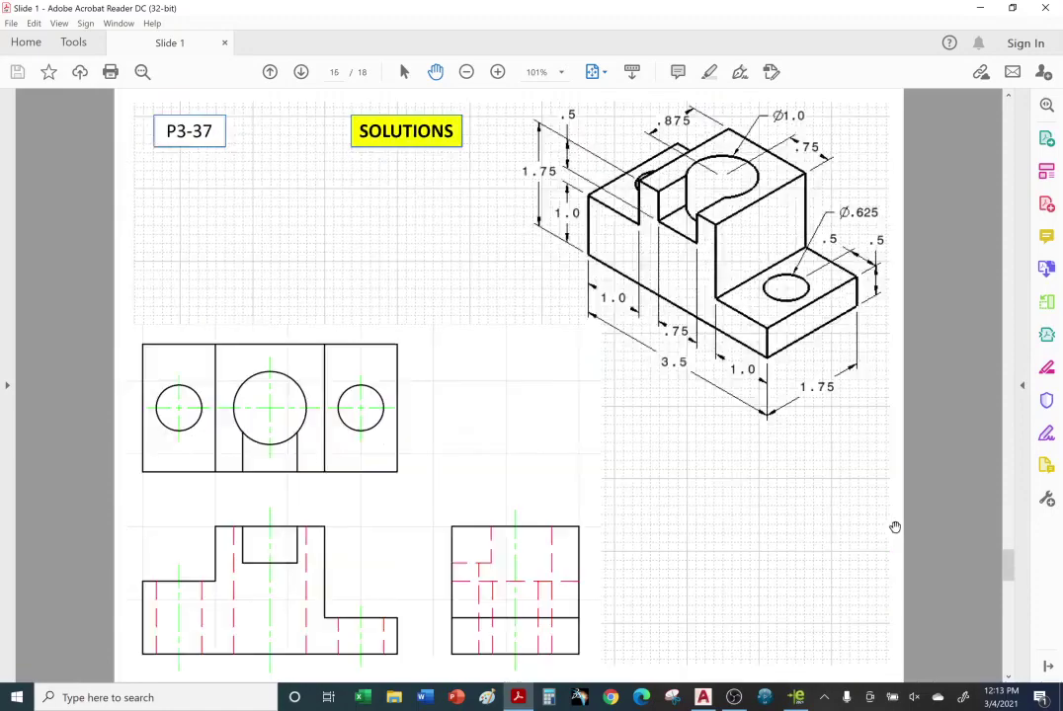
scroll(730, 457, down, 1)
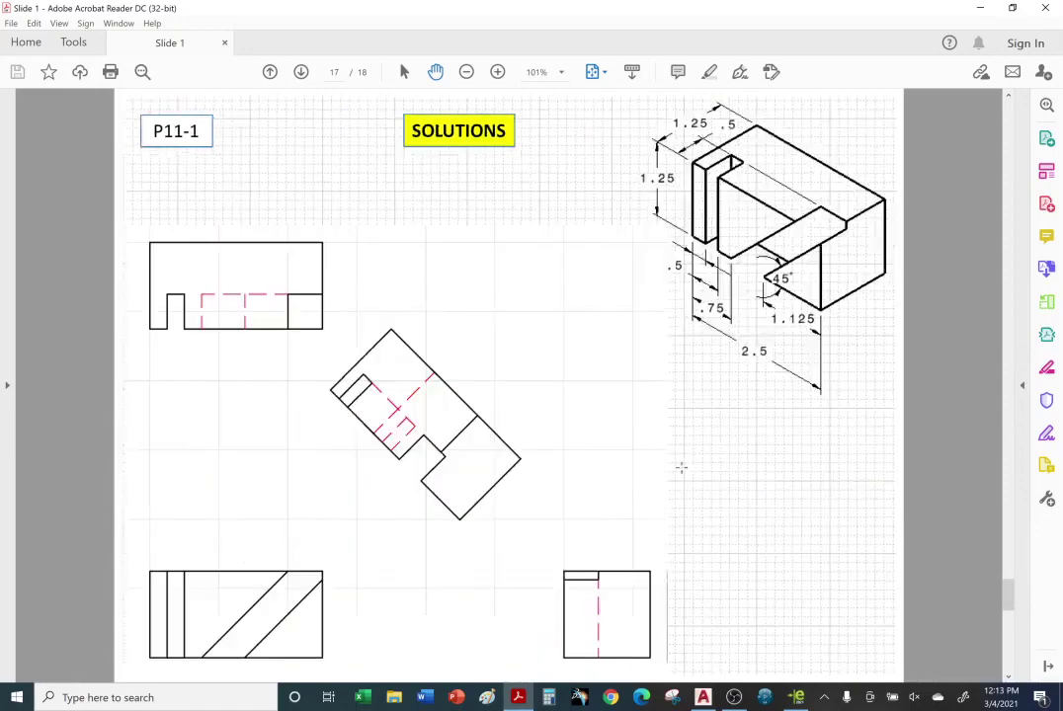
scroll(682, 464, up, 1)
scroll(684, 461, down, 1)
scroll(407, 318, down, 1)
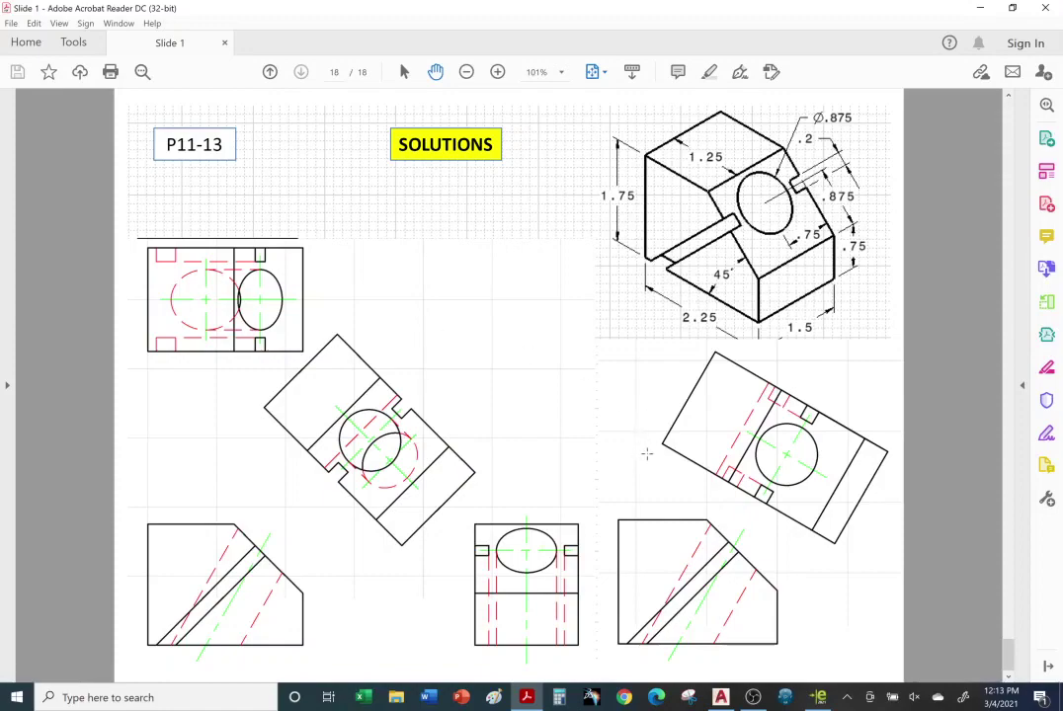
Page back to the P3-17 and P3-19 solutions, then forward again, and dismiss the mail notification
key(Left)
key(Left)
key(Left)
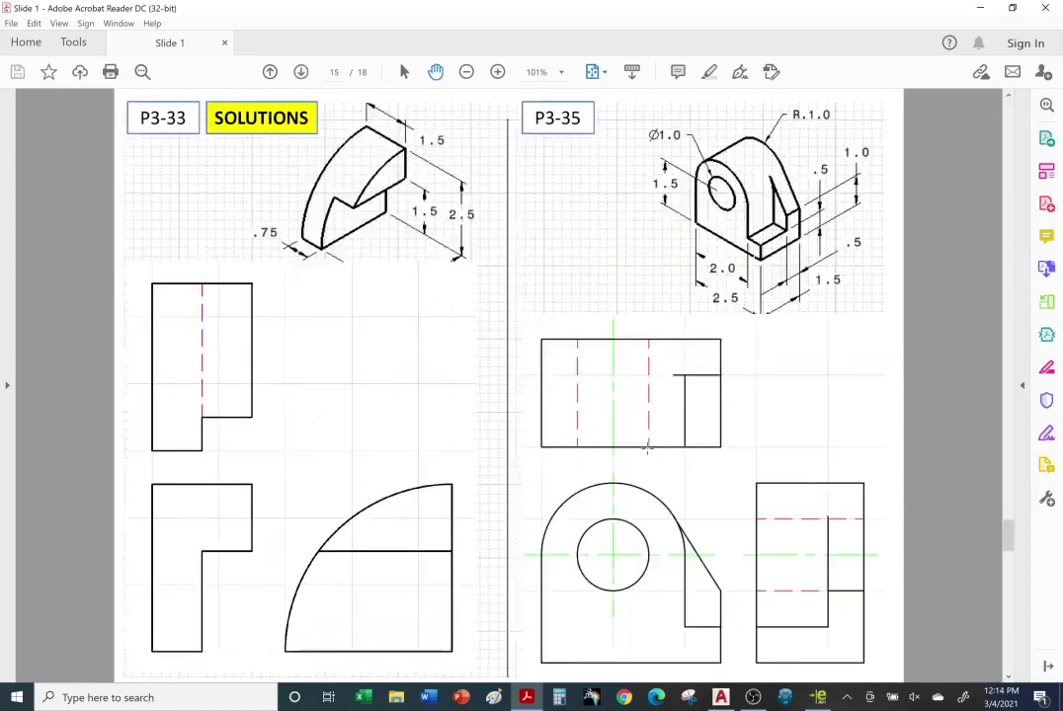
key(Left)
key(Left)
key(Left)
key(Left)
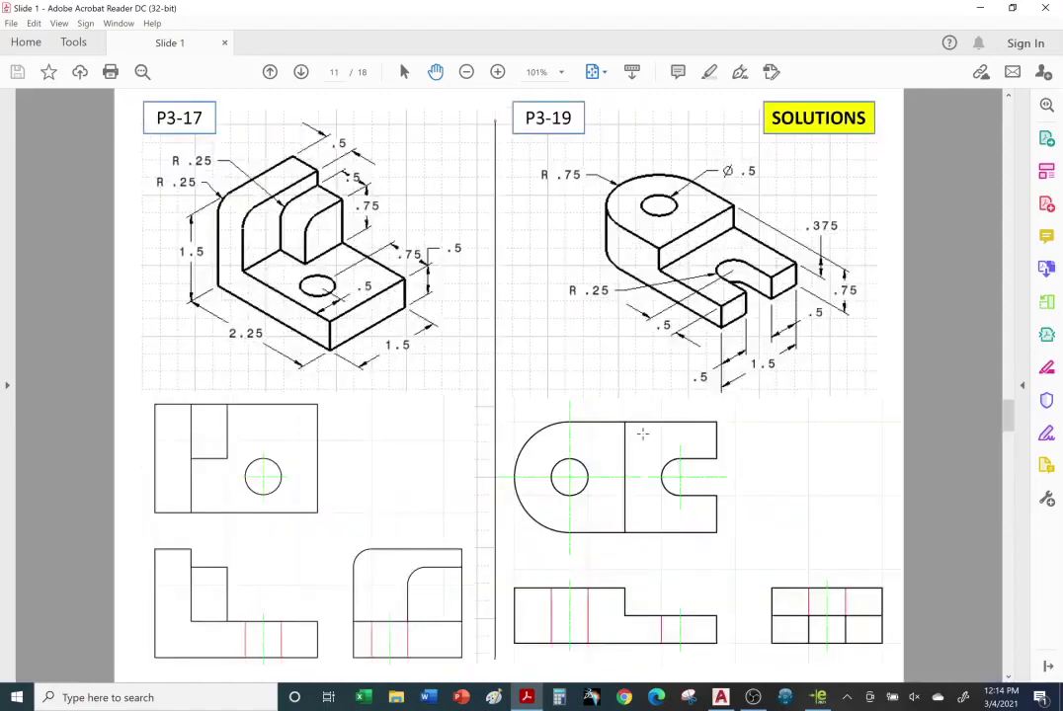
key(Right)
key(Right)
key(Right)
key(Right)
key(Right)
key(Right)
key(Right)
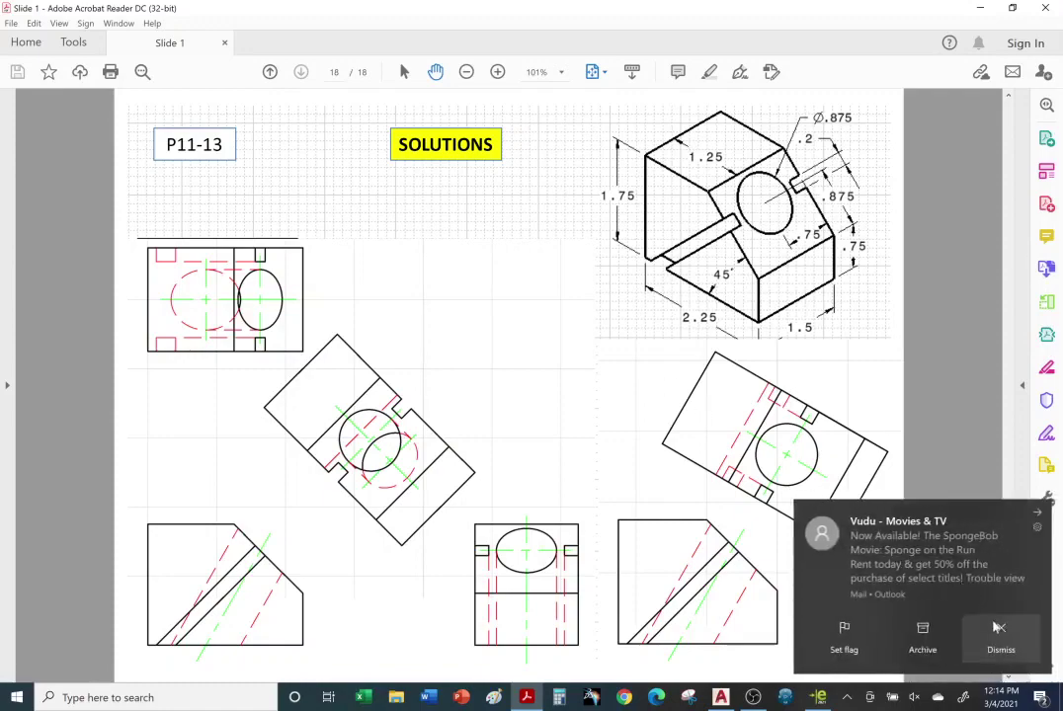
click(998, 626)
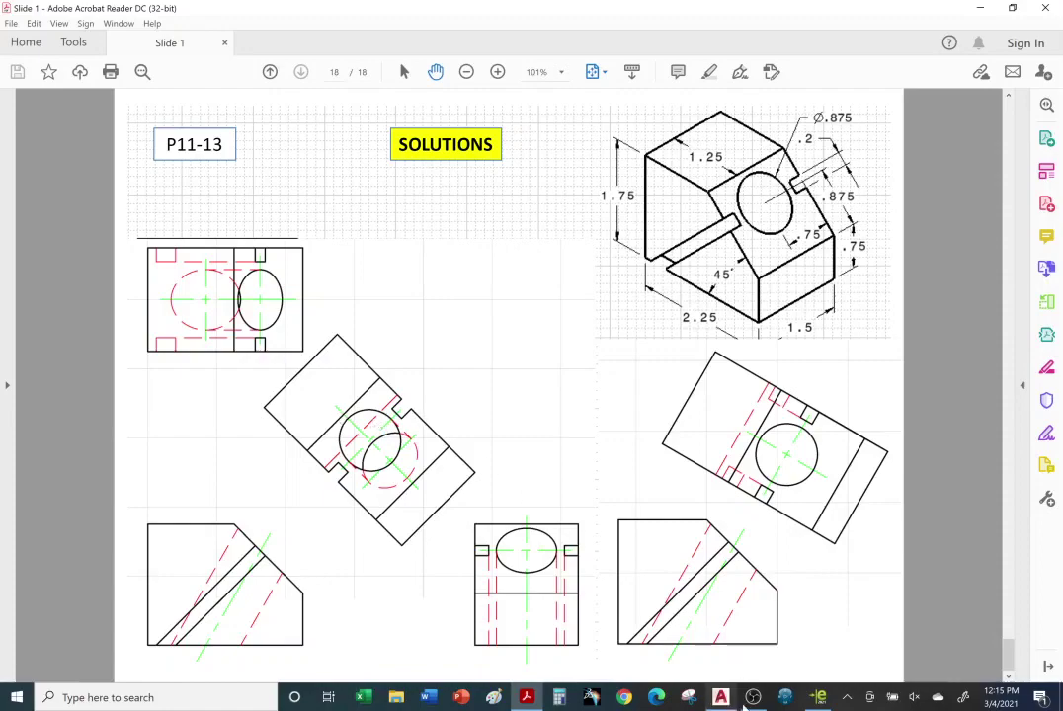
Show the P11-13 model in eDrawings in the flat Front view, then return to AutoCAD
click(818, 698)
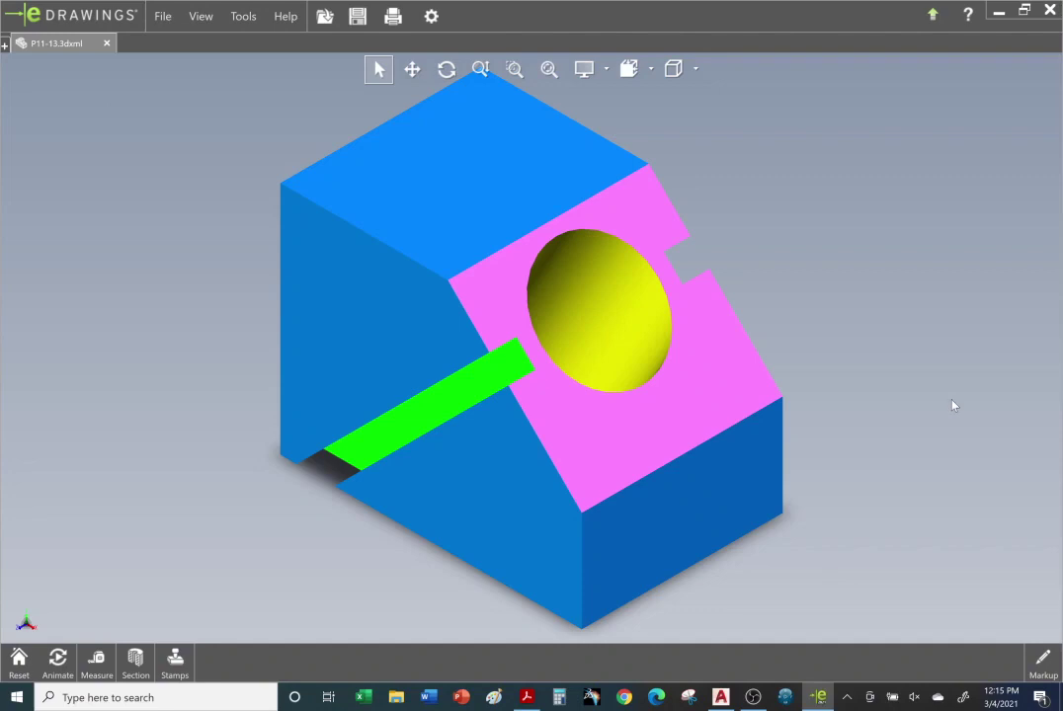
click(695, 68)
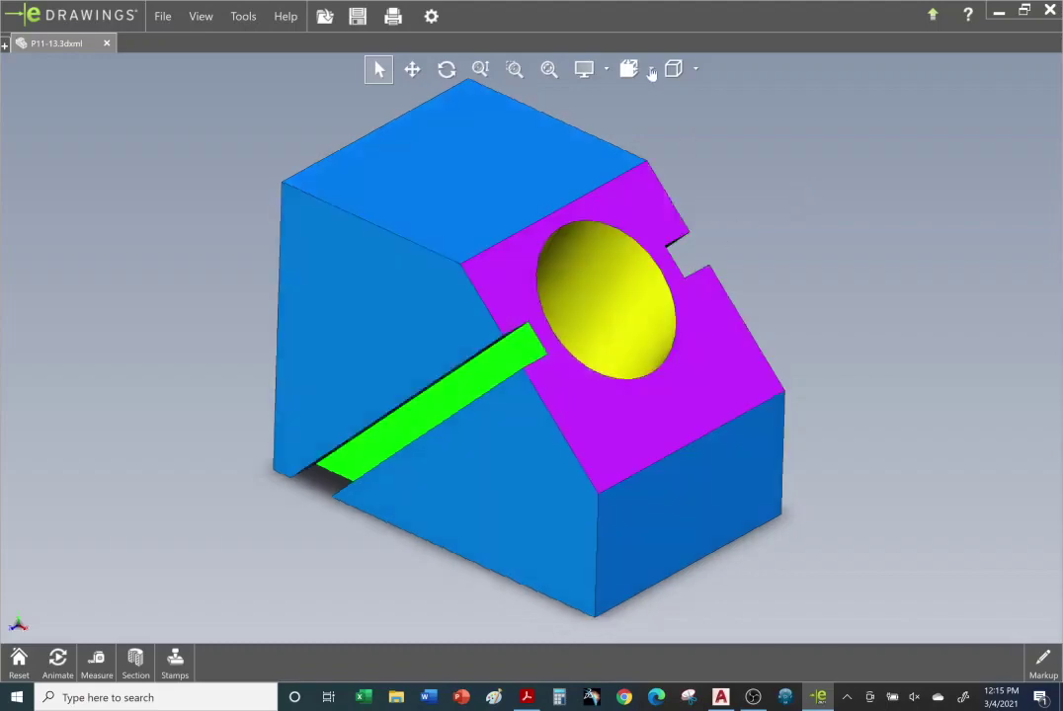
click(651, 72)
click(610, 131)
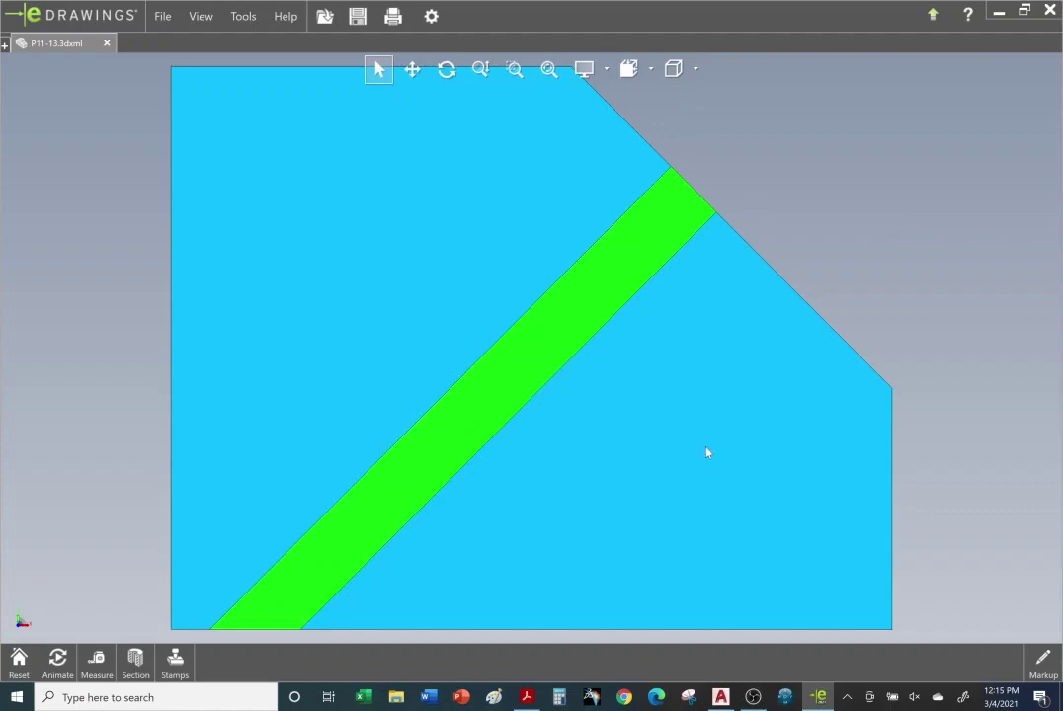
click(720, 698)
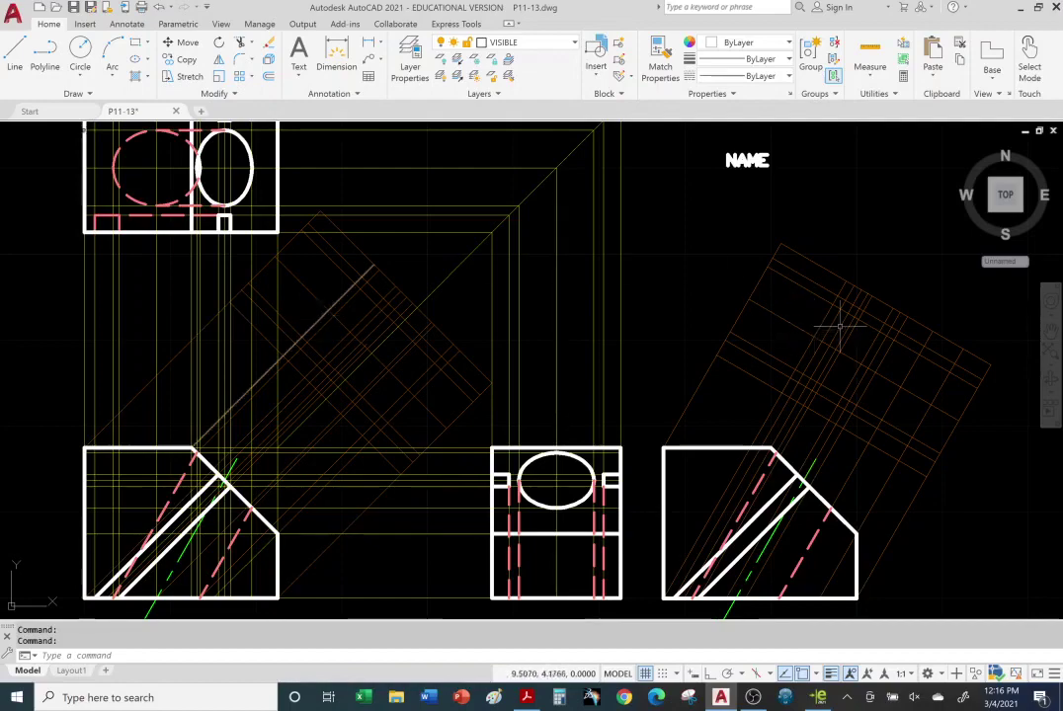
Turn off the CONSTRUCTION2 and CONSTRUCTION layers from the Layer dropdown
click(575, 42)
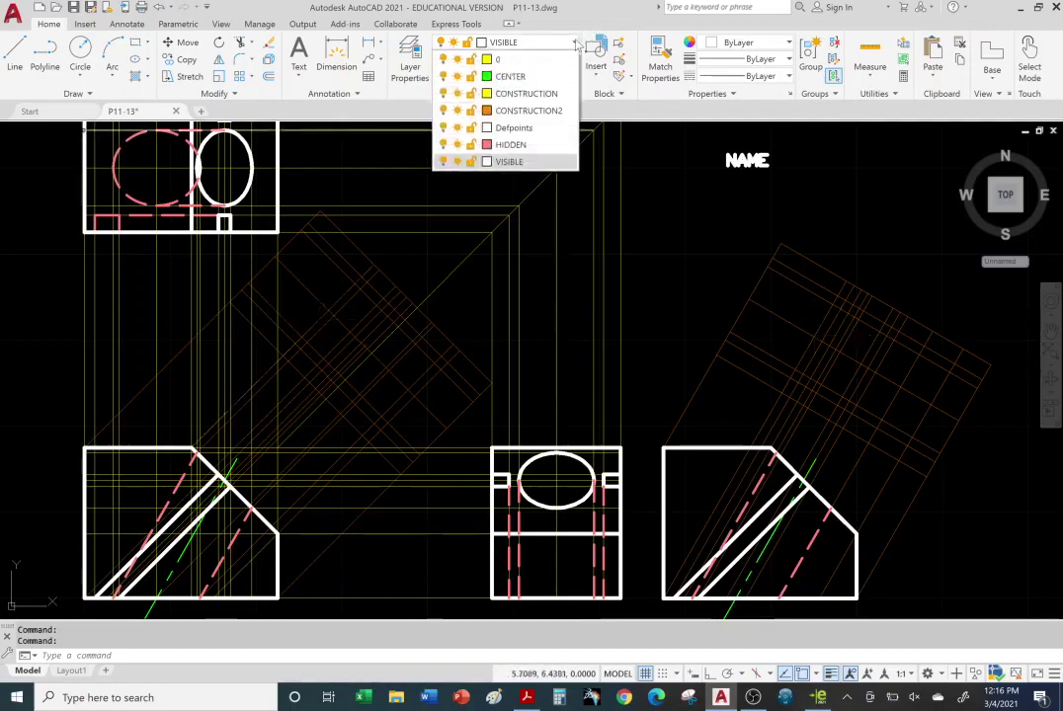
click(442, 110)
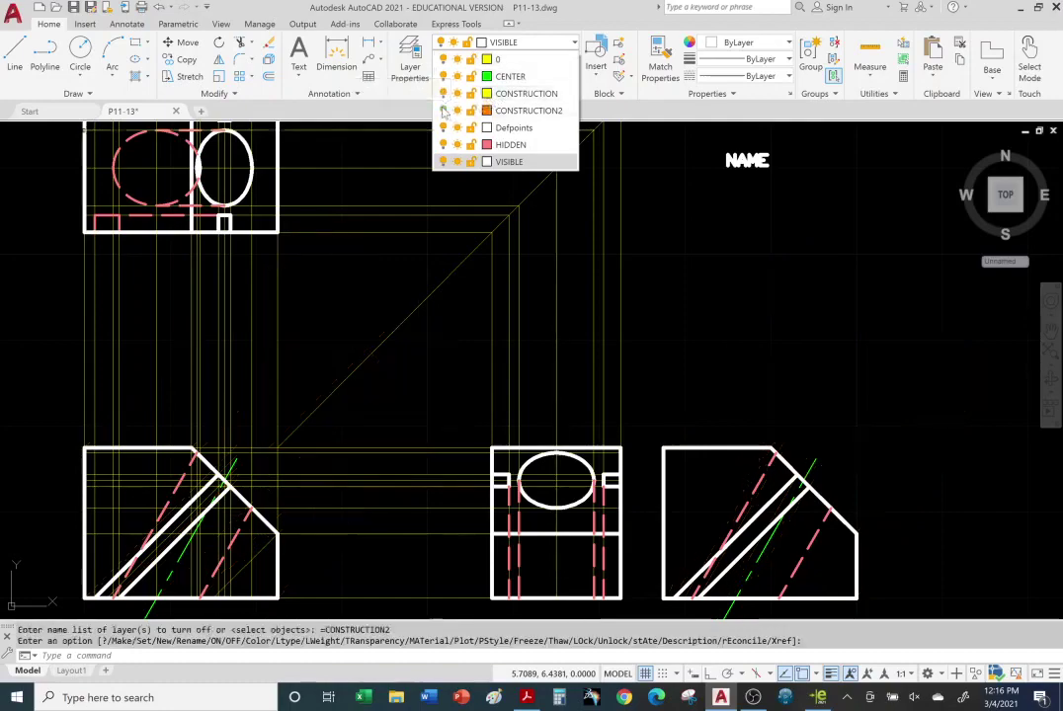
click(824, 307)
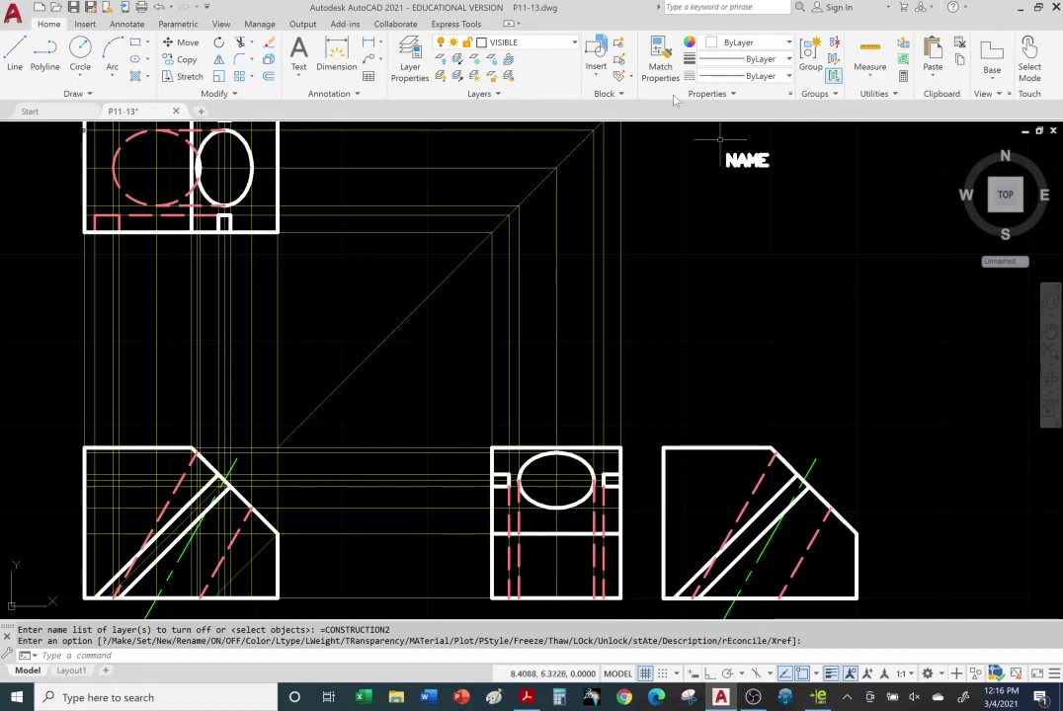
click(528, 43)
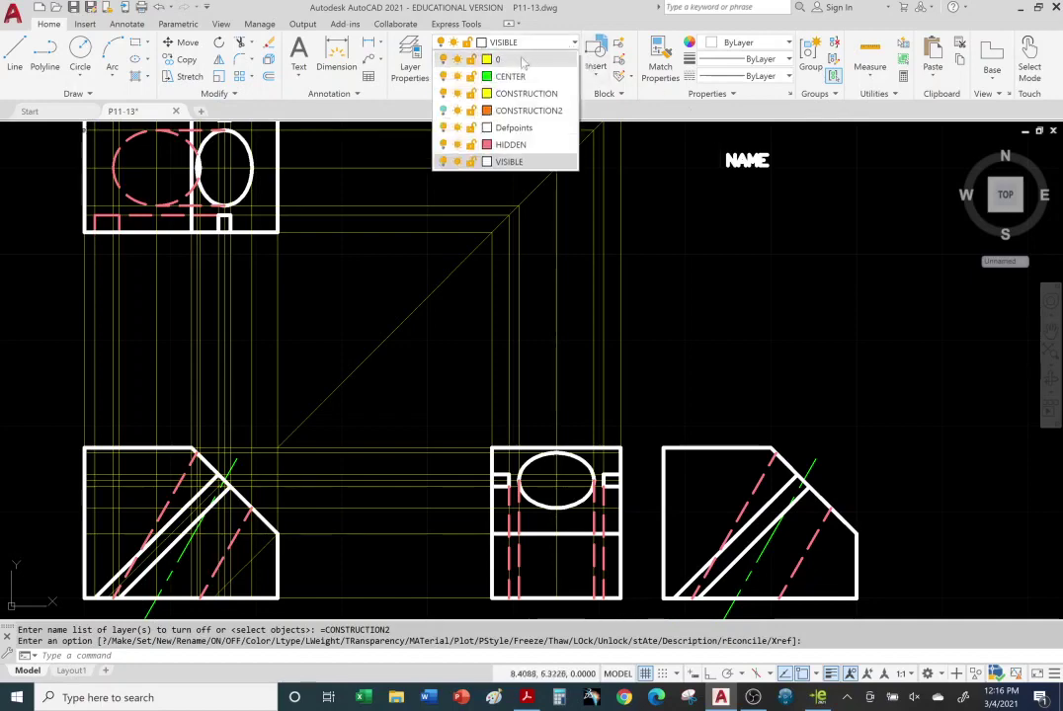
click(442, 94)
click(377, 294)
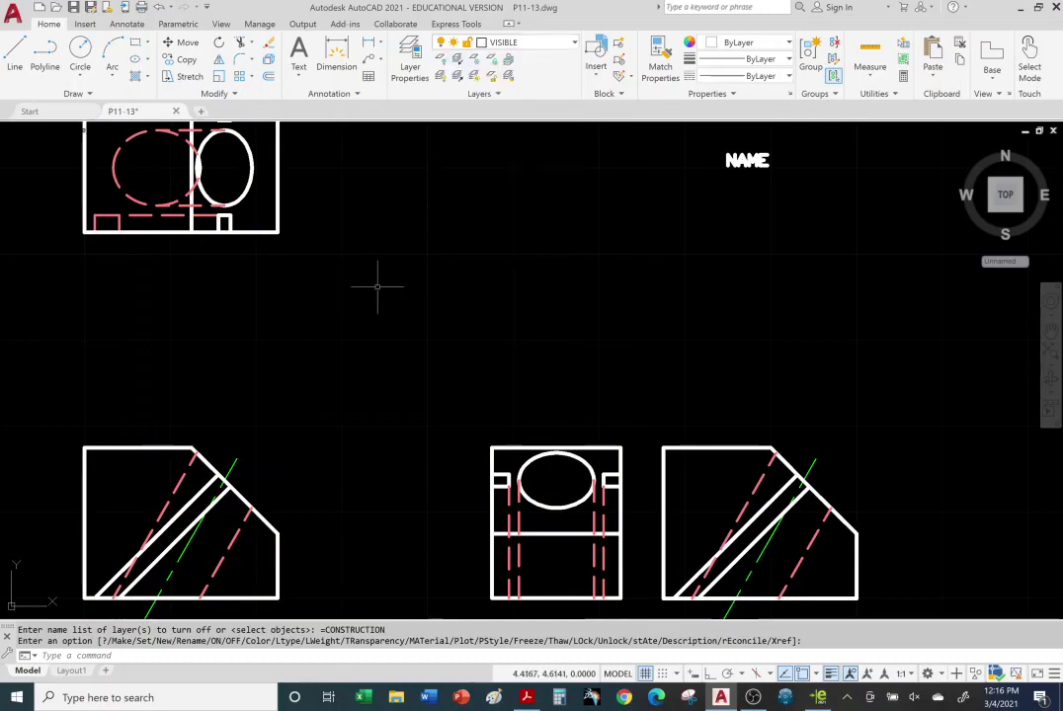
Pan and zoom the drawing to center the left view
drag(219, 522, 378, 415)
scroll(379, 415, up, 5)
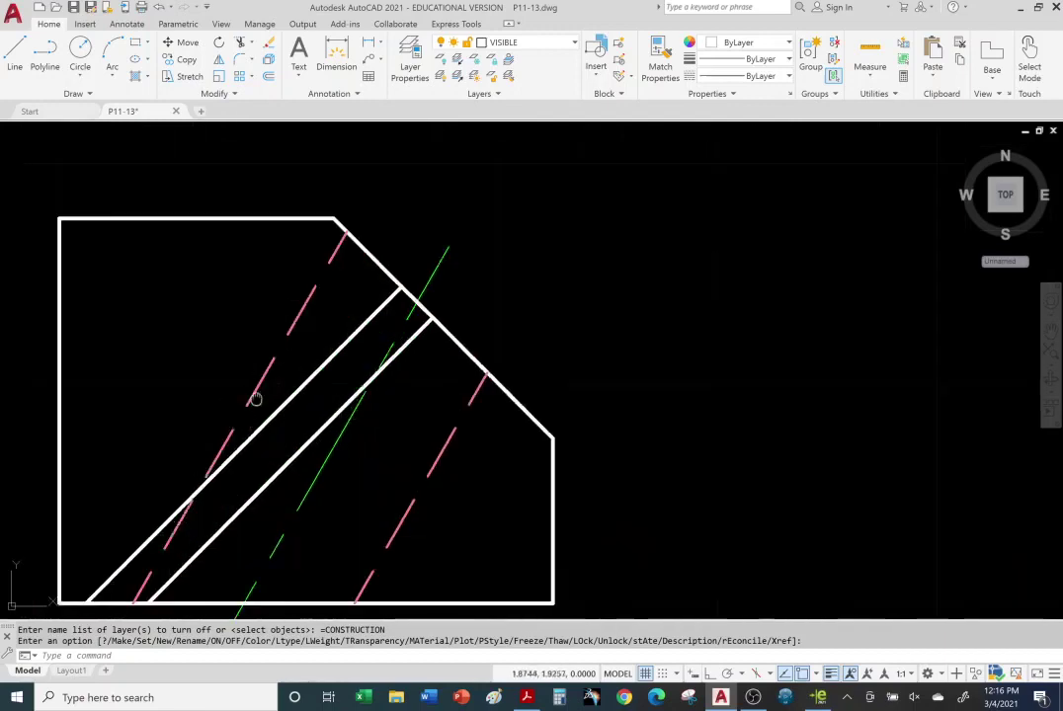
drag(237, 403, 362, 380)
scroll(385, 380, down, 3)
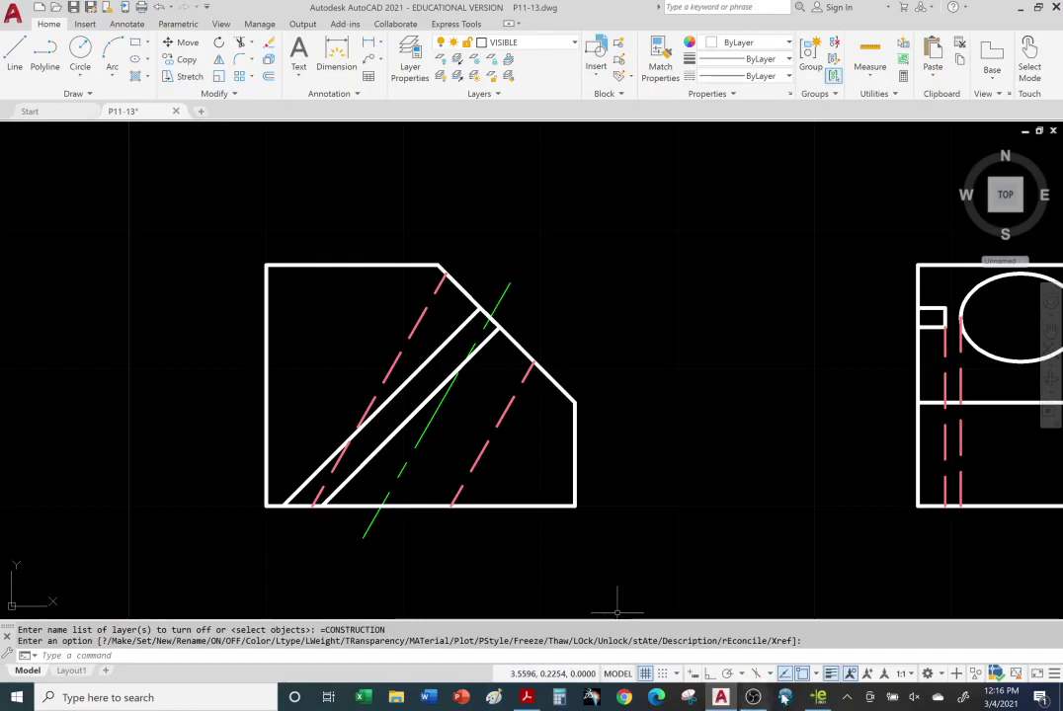
Orbit the eDrawings part around its hole, slot and chamfer, then snap to front view with Ctrl+1
click(818, 698)
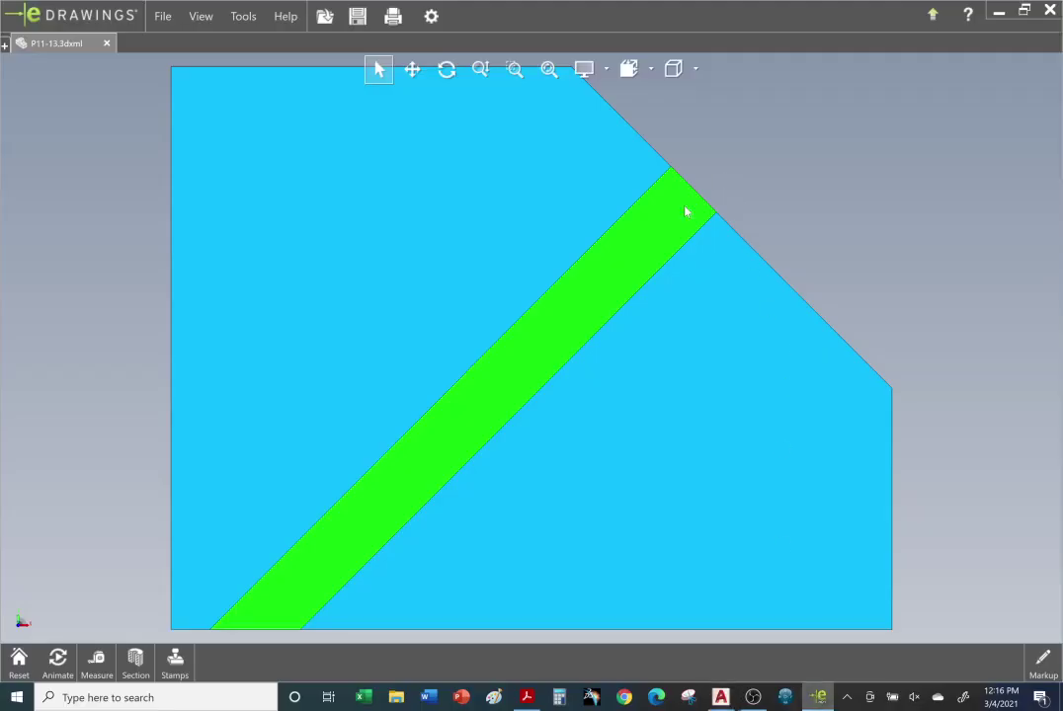
drag(655, 210, 519, 422)
scroll(499, 459, down, 1)
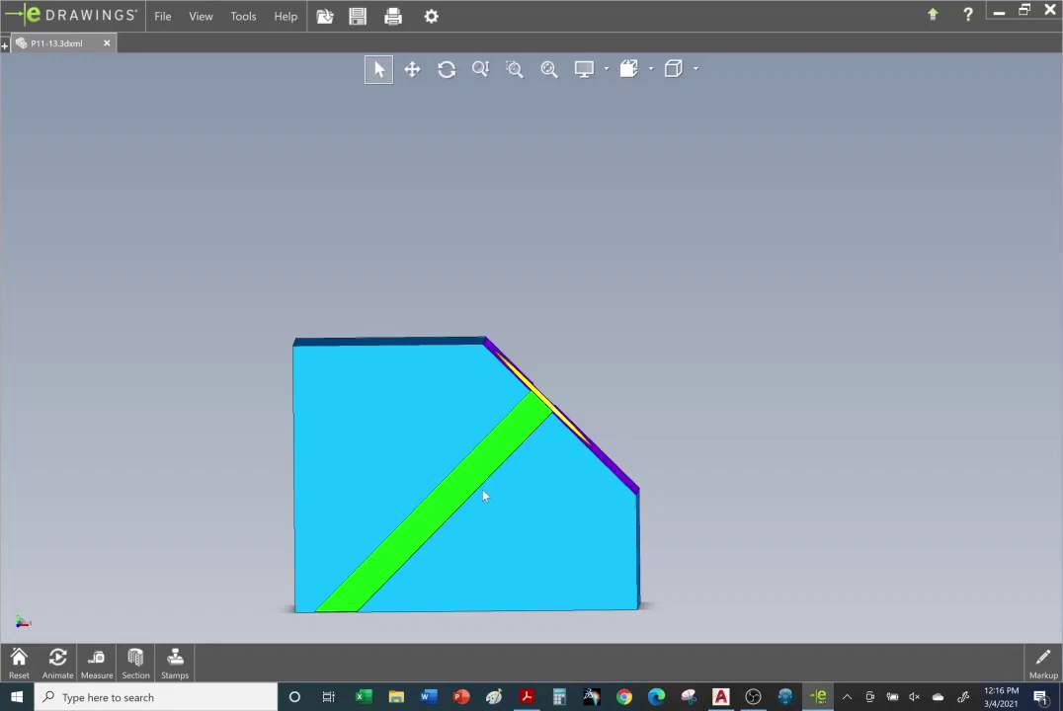
drag(533, 362, 568, 357)
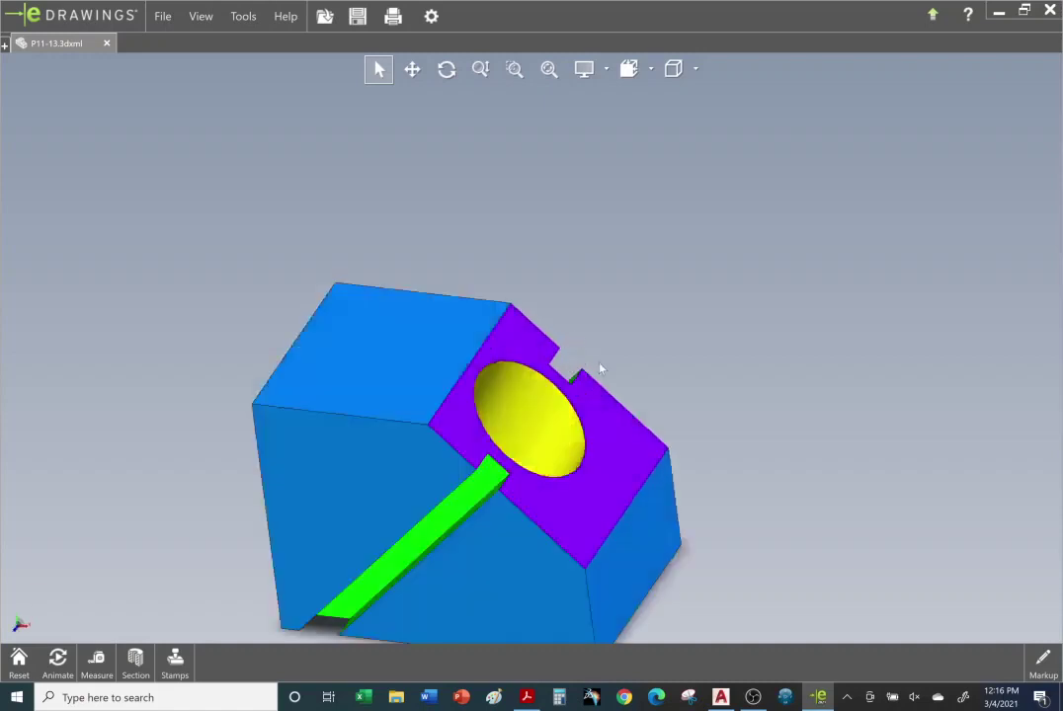
drag(585, 361, 469, 452)
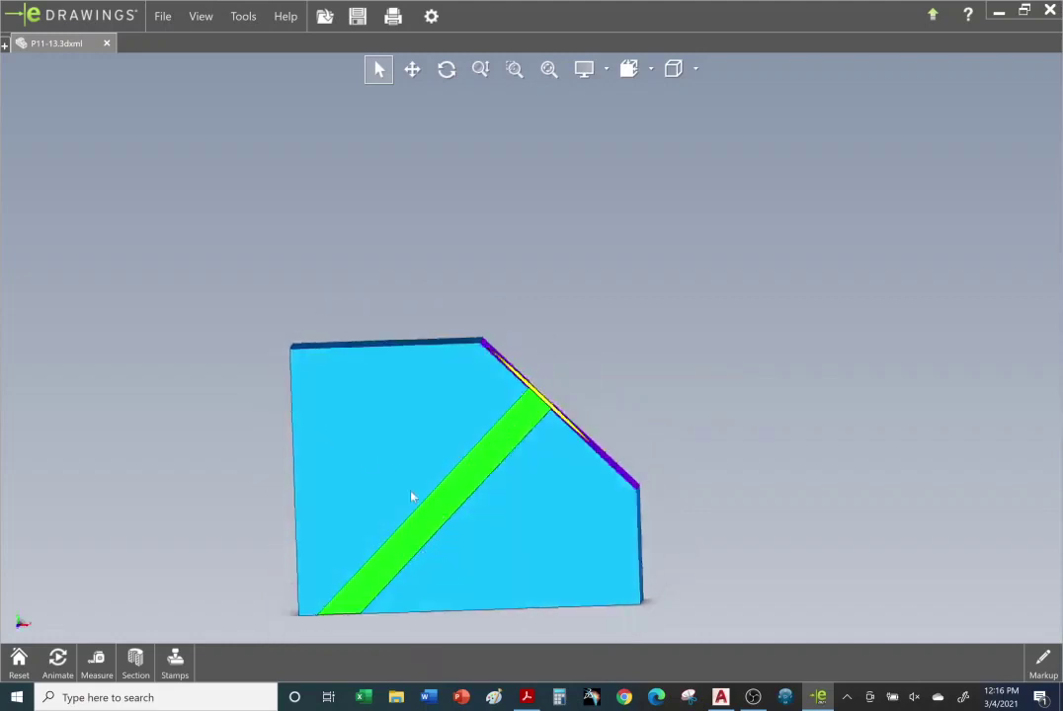
scroll(413, 496, down, 2)
drag(513, 468, 545, 352)
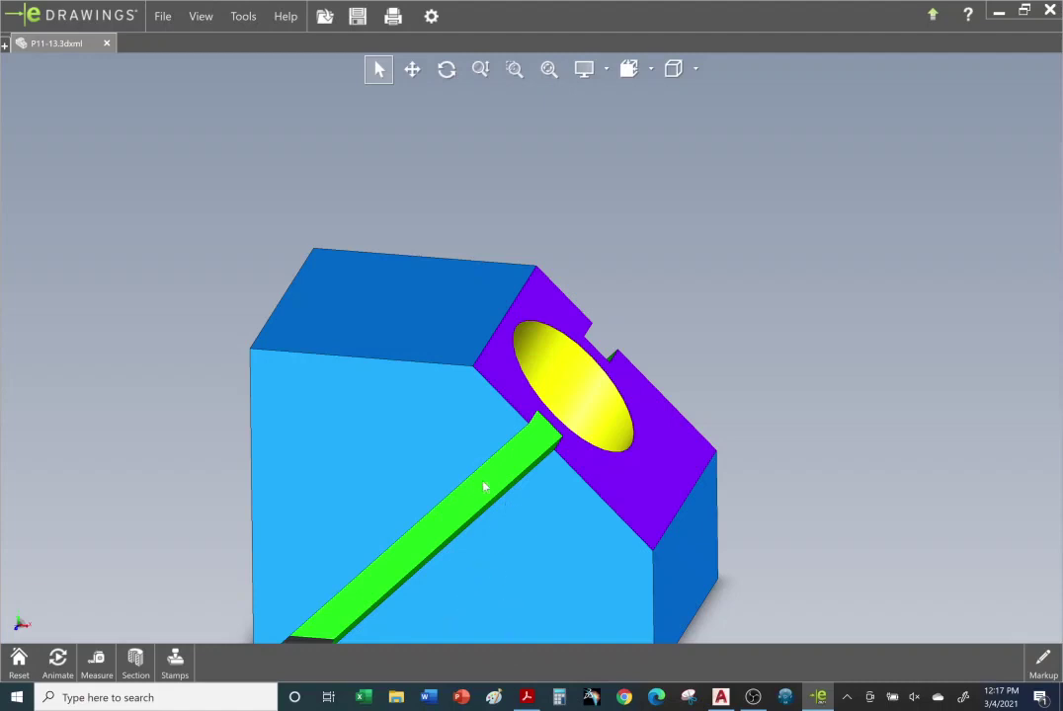
drag(486, 486, 508, 451)
key(ctrl+1)
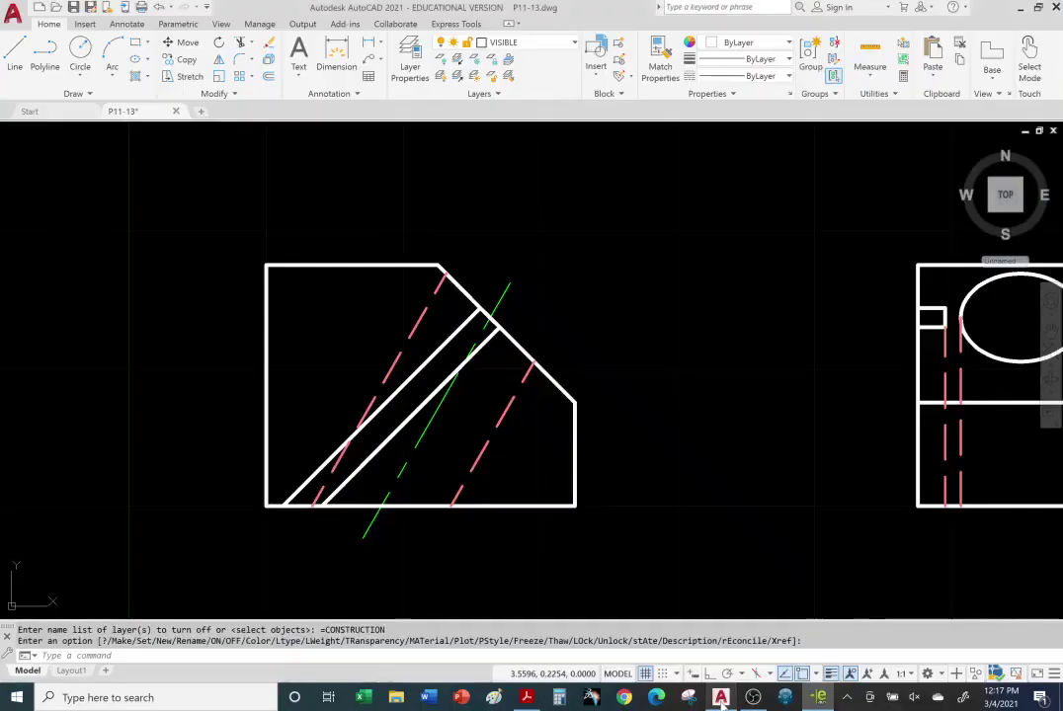
click(720, 697)
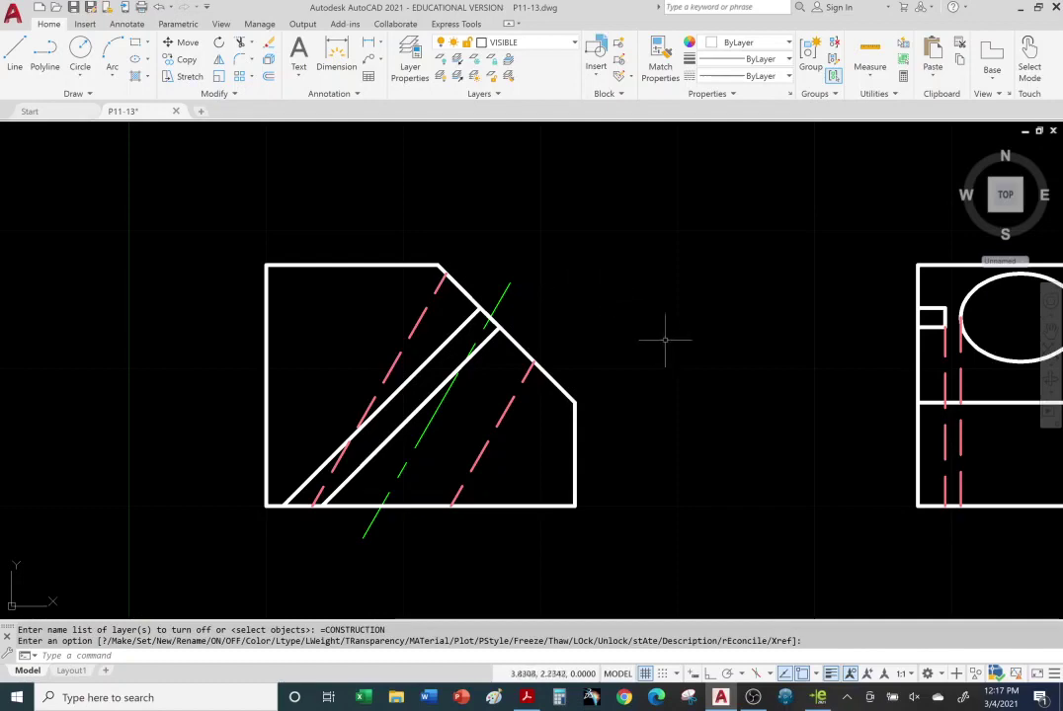
Nudge the drawing slightly left, then switch to the eDrawings model
mouse_move(729, 365)
mouse_down()
mouse_move(432, 360)
mouse_move(478, 363)
mouse_up()
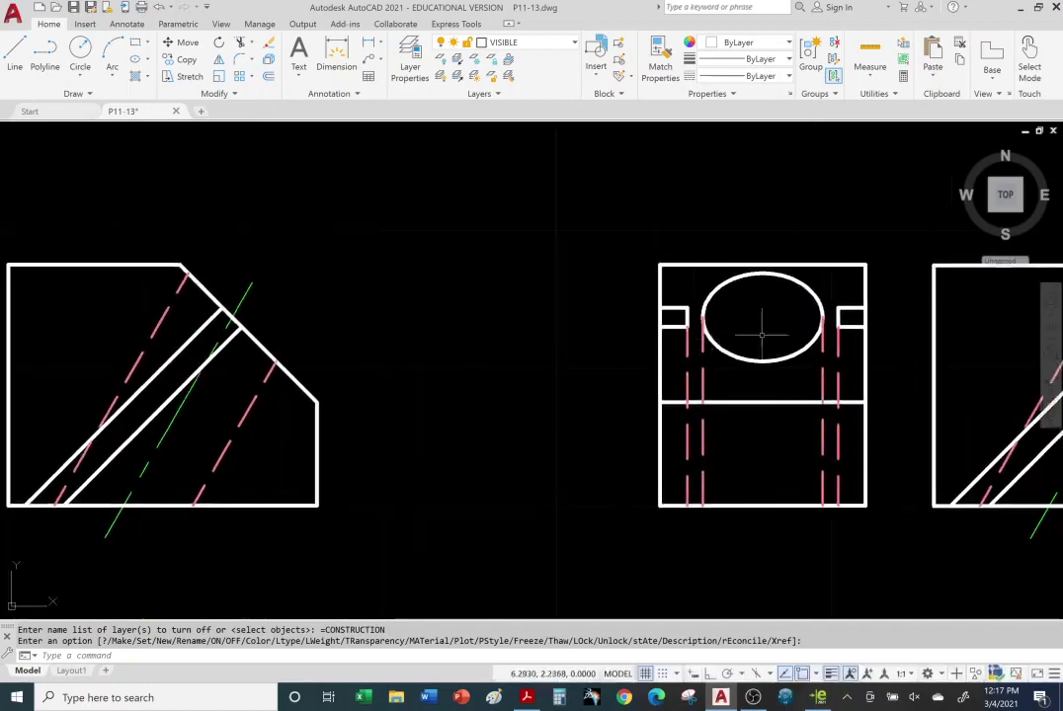
click(819, 698)
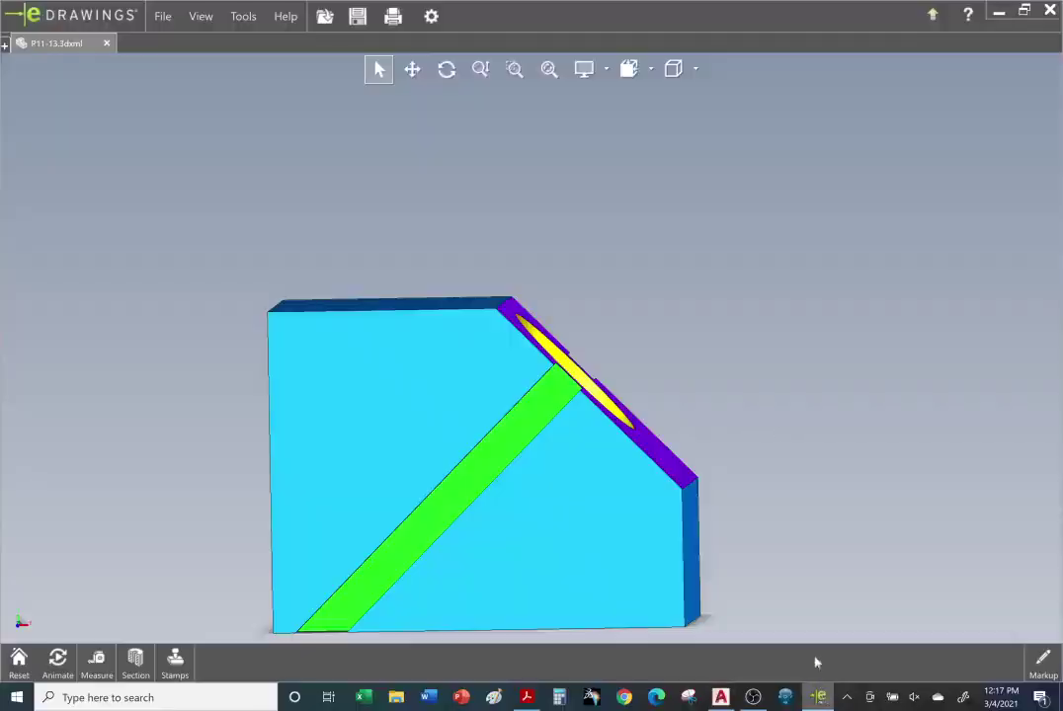
View the model normal to its inclined face, then tilt it to look down into the hole
click(652, 72)
click(641, 130)
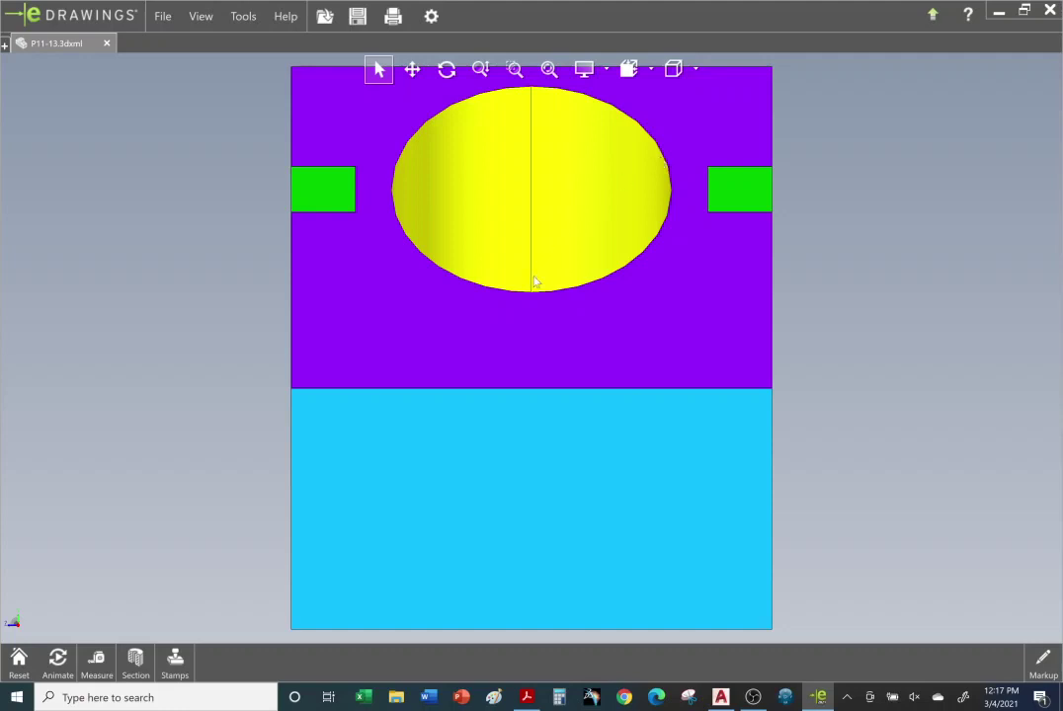
drag(538, 218, 538, 341)
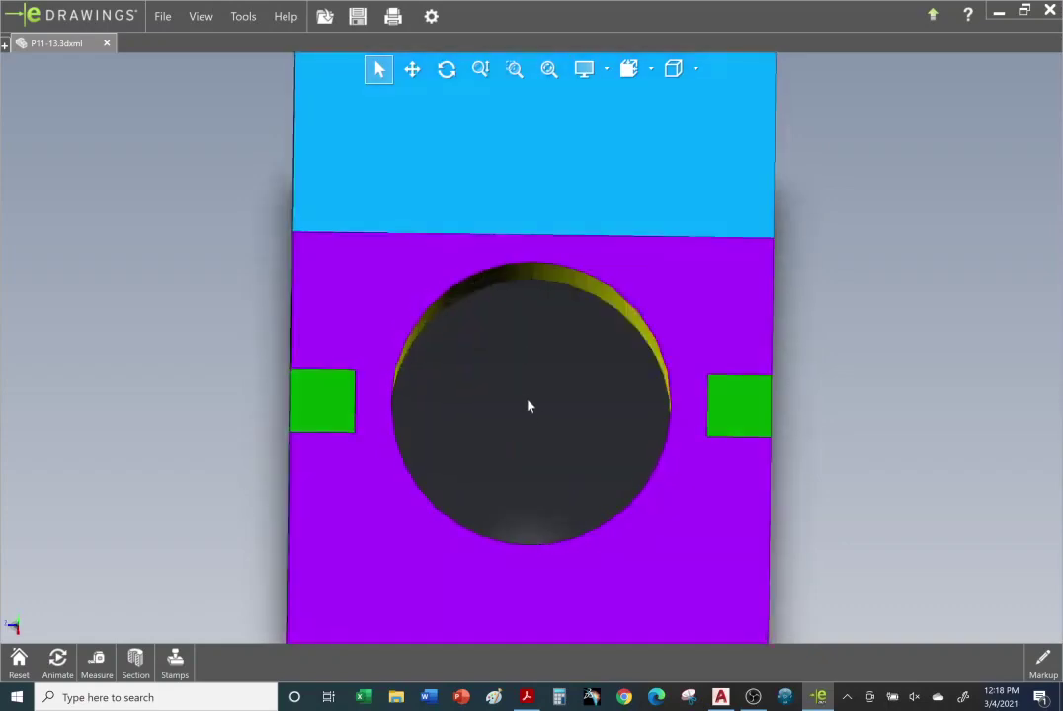
drag(533, 409, 568, 320)
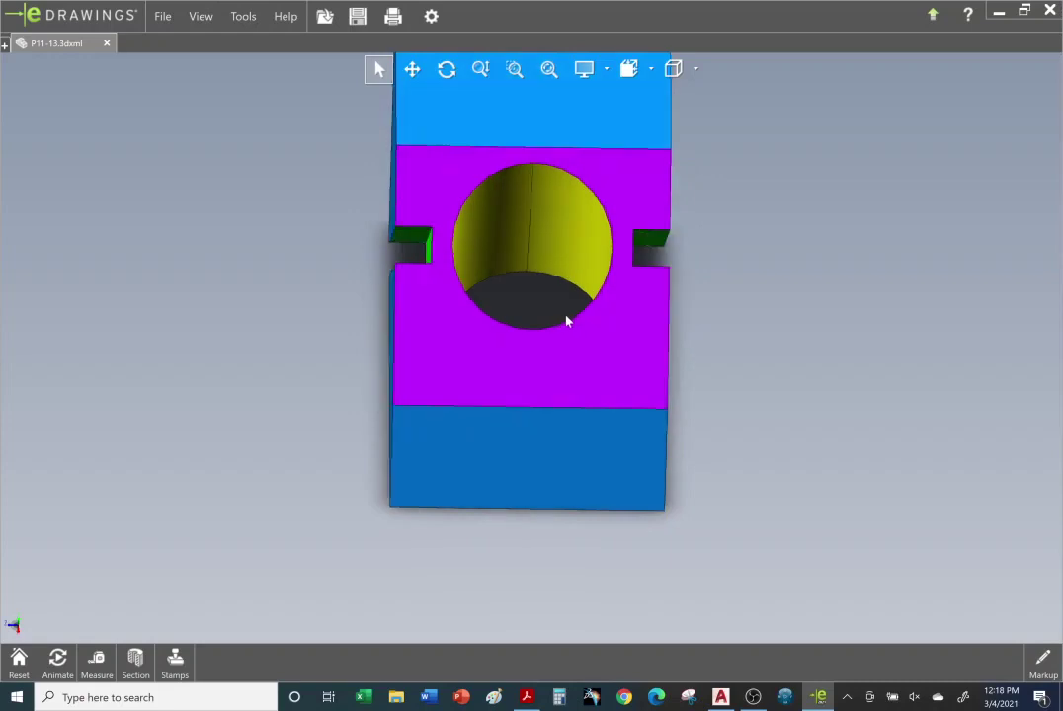
Return the model to face its inclined surface, then tip it to show the hole bottom and left-side slots
click(652, 71)
click(644, 132)
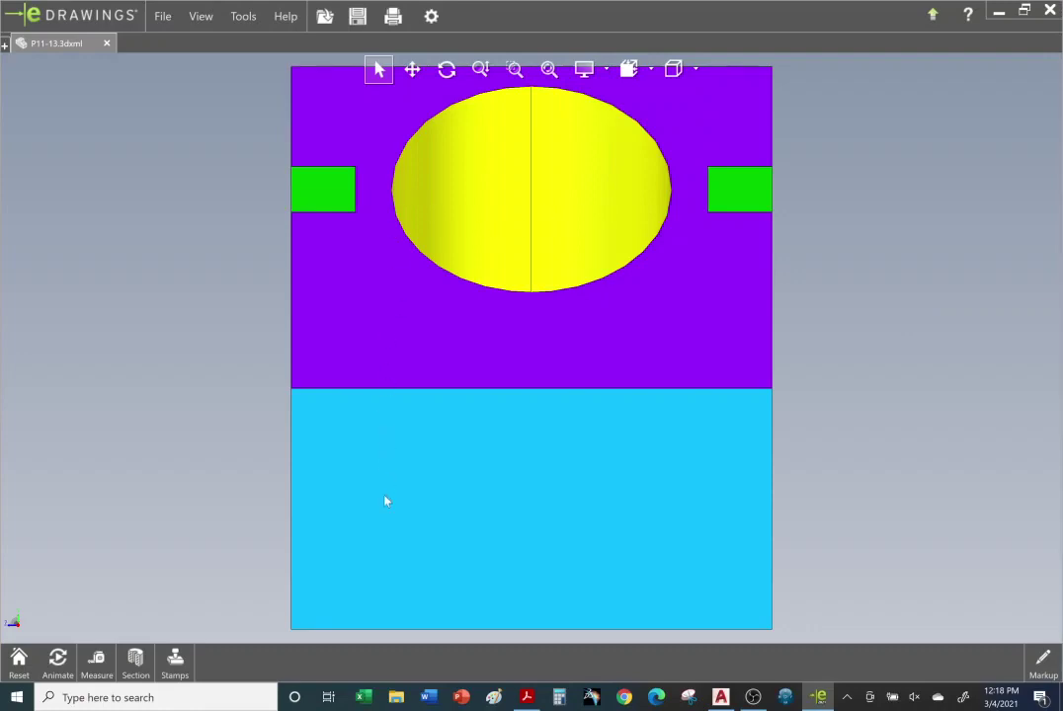
drag(513, 361, 491, 354)
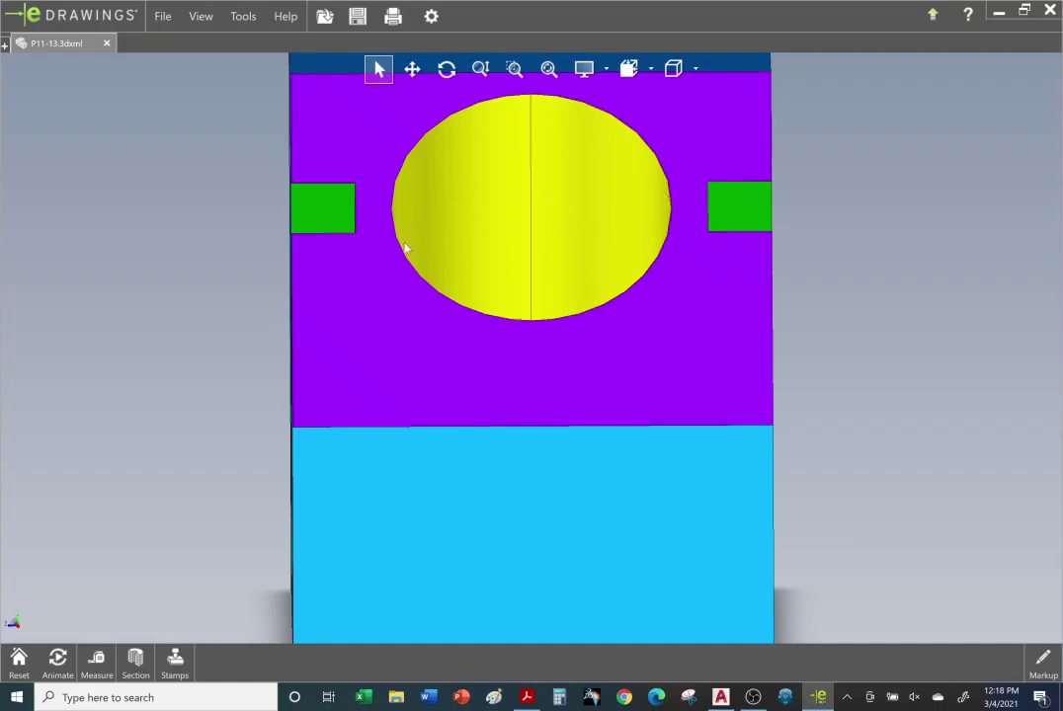
drag(351, 248, 362, 363)
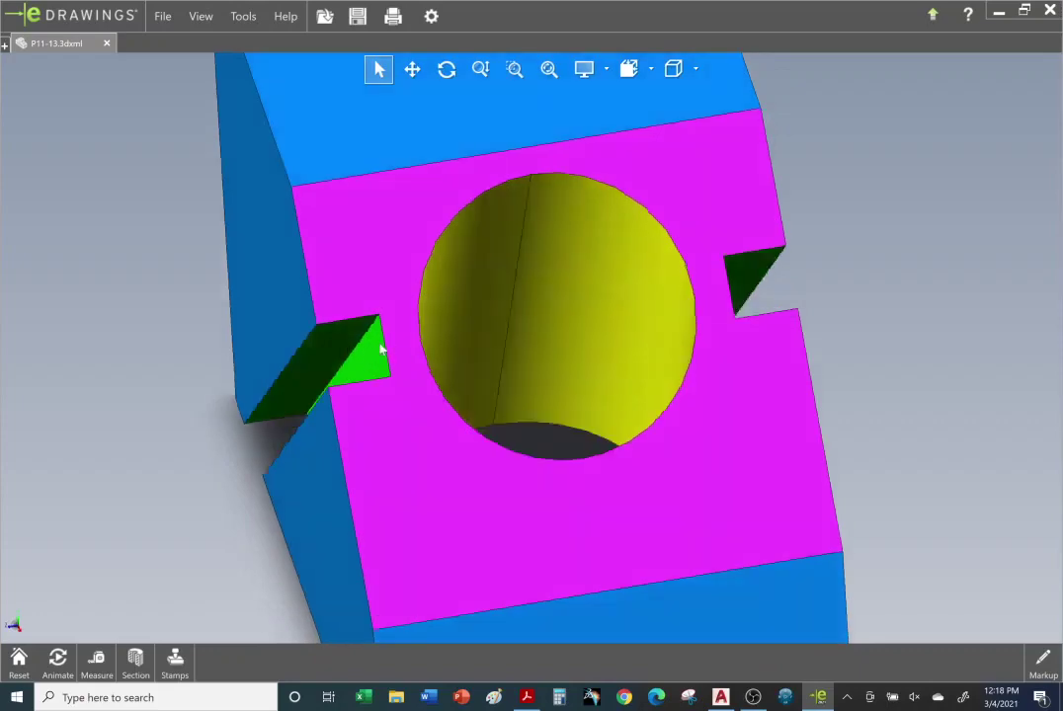
Orbit the block between oblique top-left views and a near-front view
drag(476, 445, 423, 329)
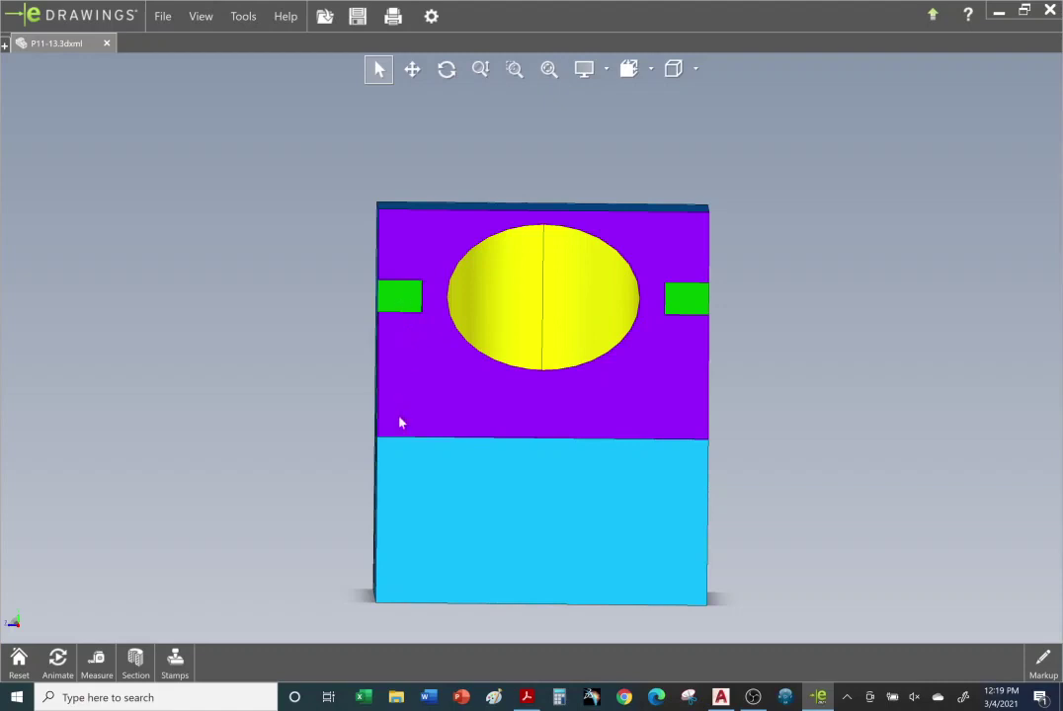
drag(408, 415, 408, 320)
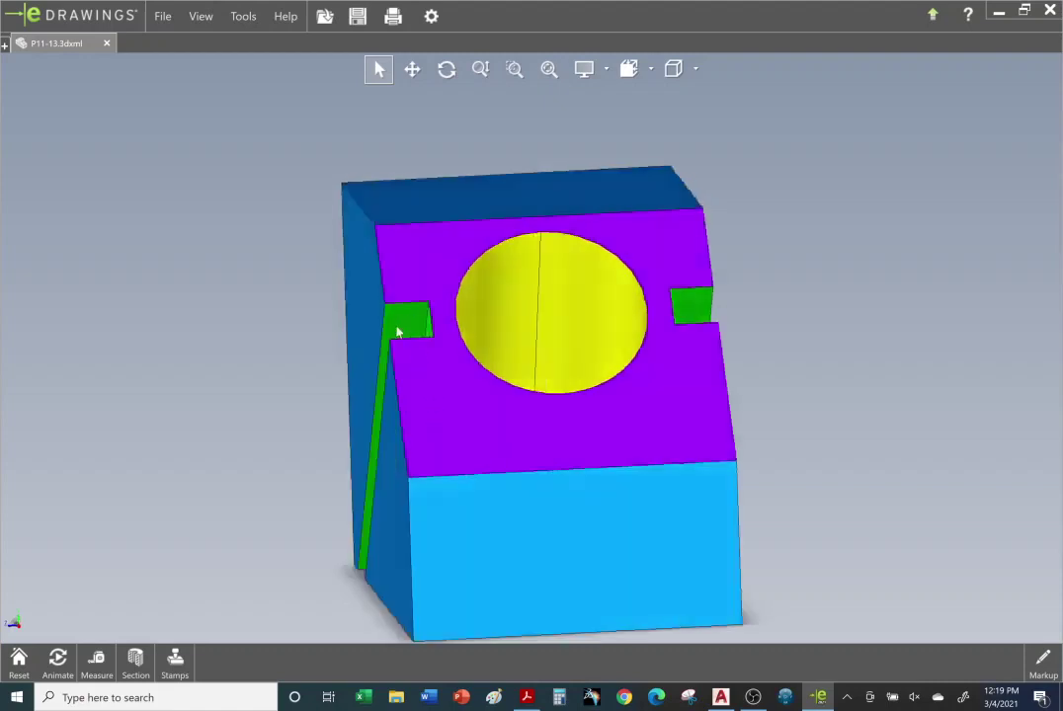
drag(367, 505, 389, 428)
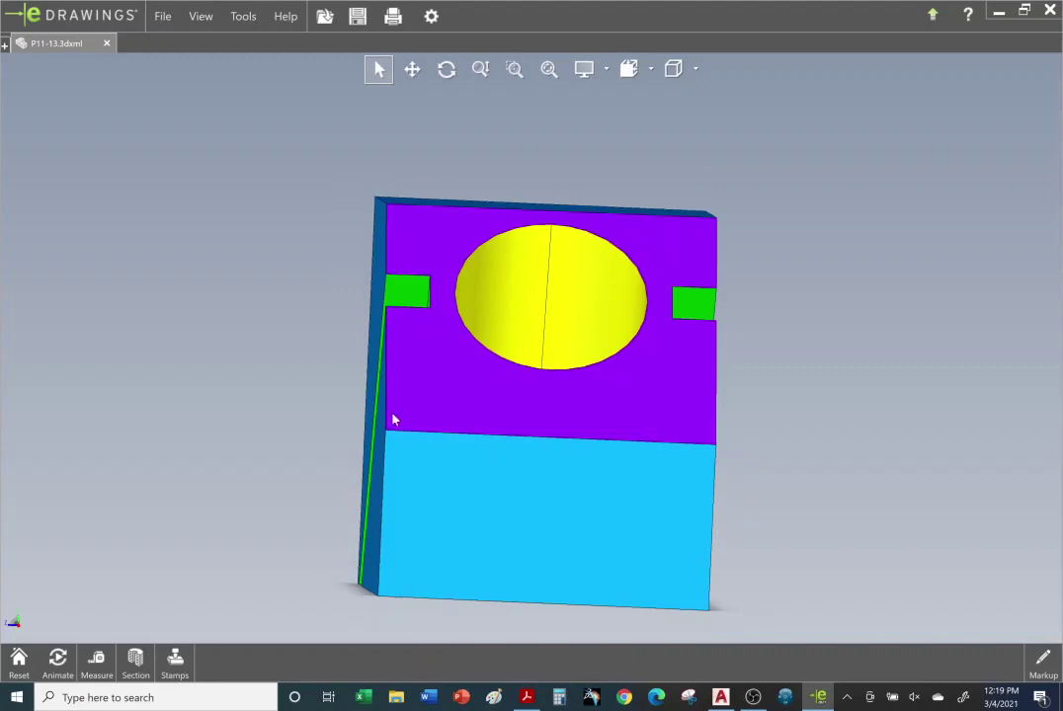
mouse_move(401, 302)
mouse_down()
mouse_move(351, 308)
mouse_move(413, 310)
mouse_up()
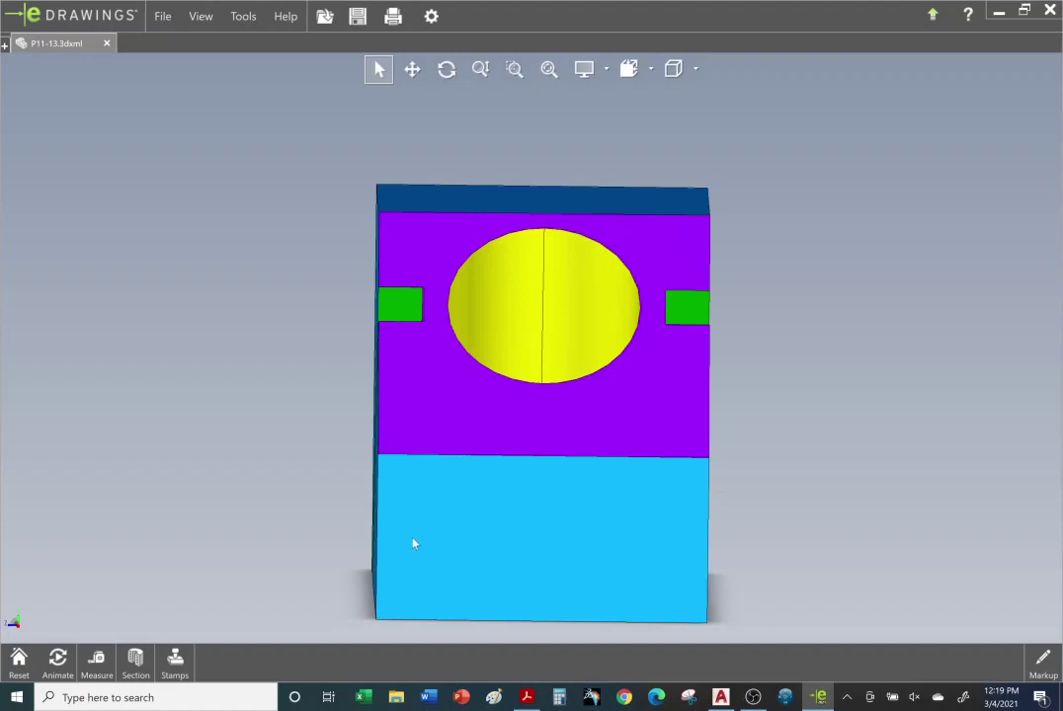
mouse_move(462, 507)
mouse_down()
mouse_move(510, 518)
mouse_move(454, 506)
mouse_up()
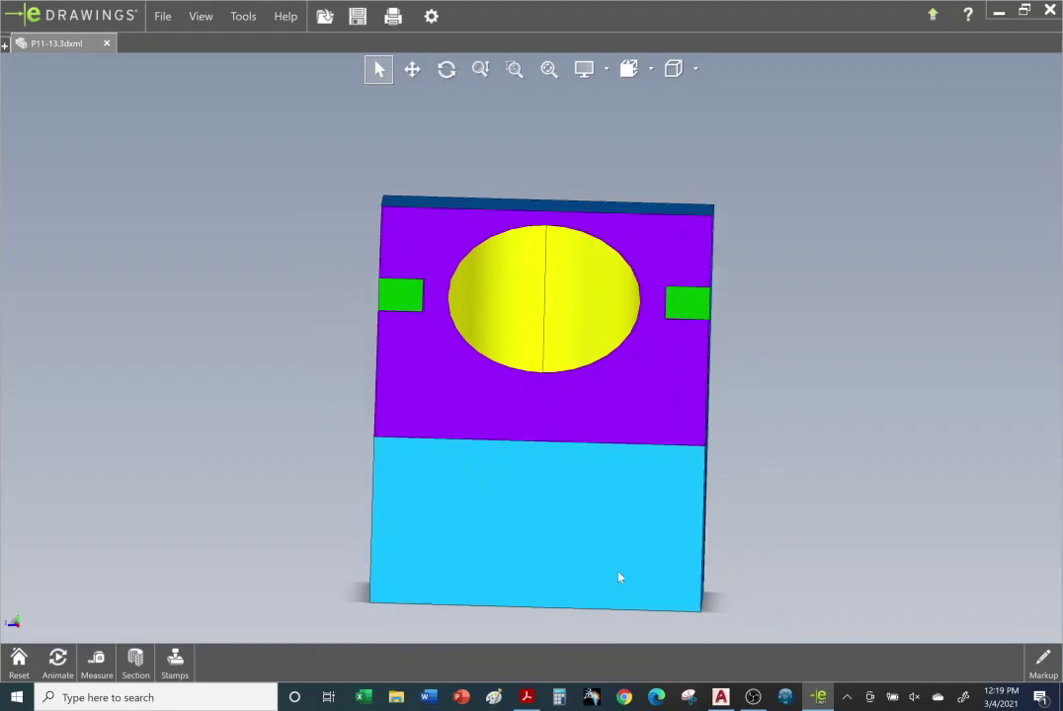
Back in AutoCAD, zoom into the front view and end the pending layer prompt
click(721, 698)
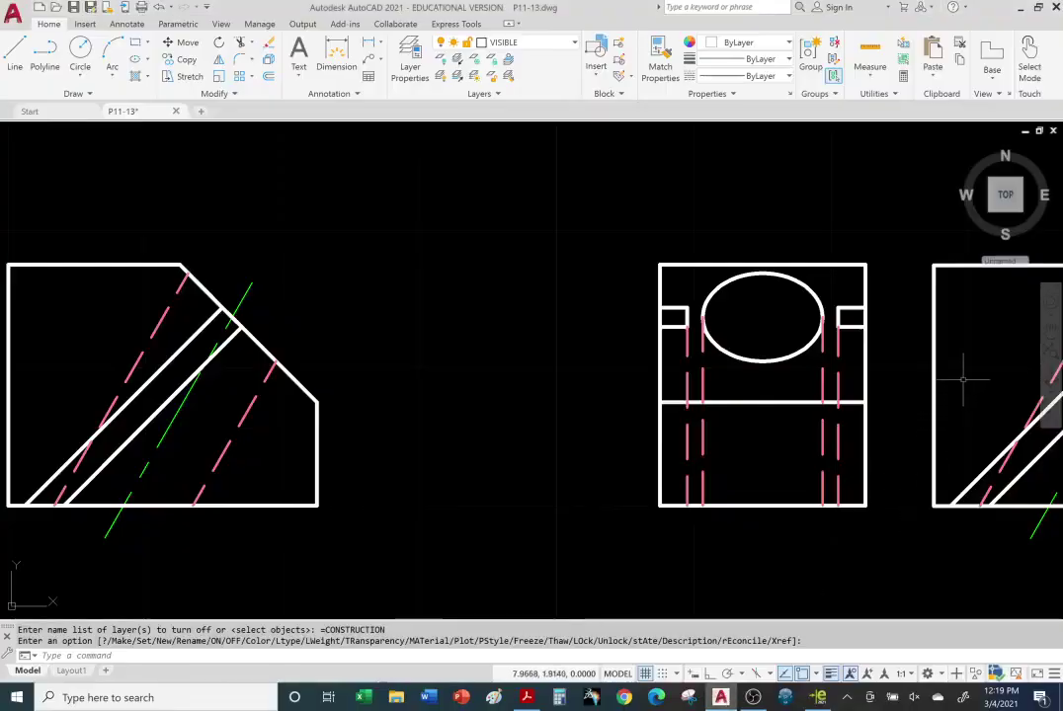
scroll(957, 376, down, 2)
scroll(940, 383, up, 3)
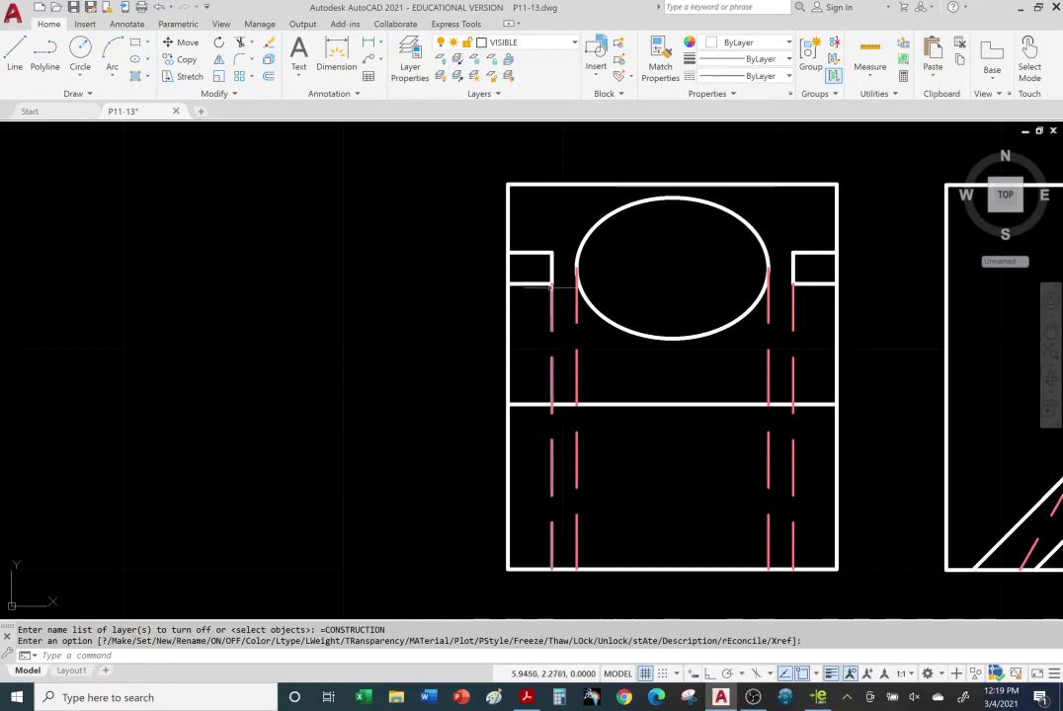
key(Return)
Select the outer, then the inner hidden lines of the hole to check their layer
click(792, 317)
click(552, 306)
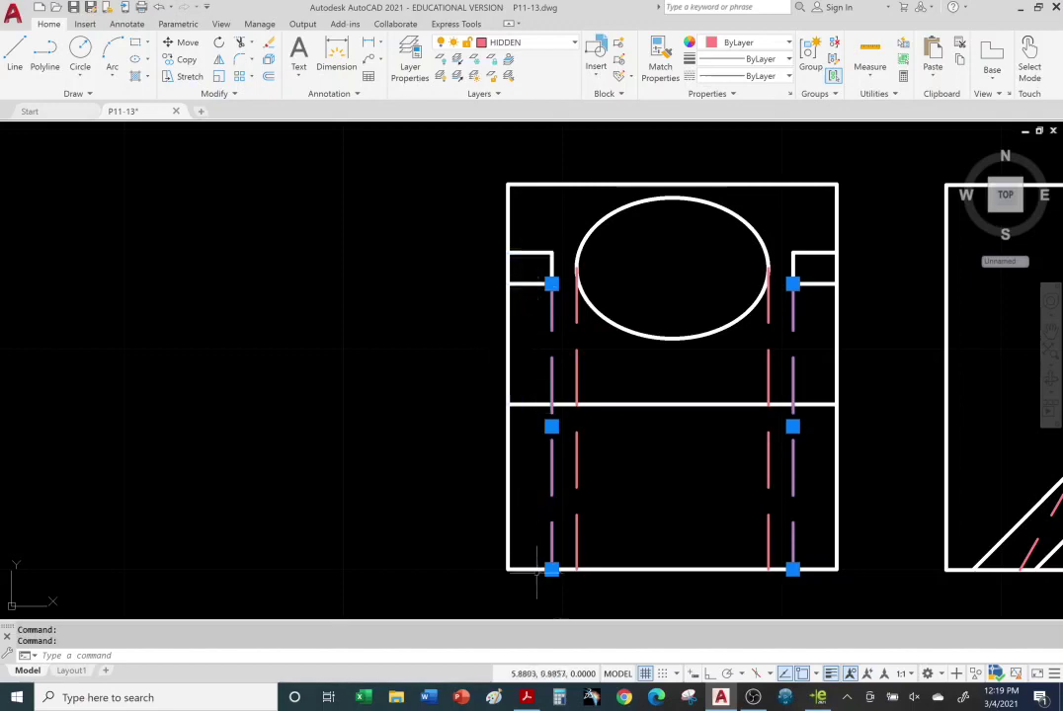
key(Escape)
key(Escape)
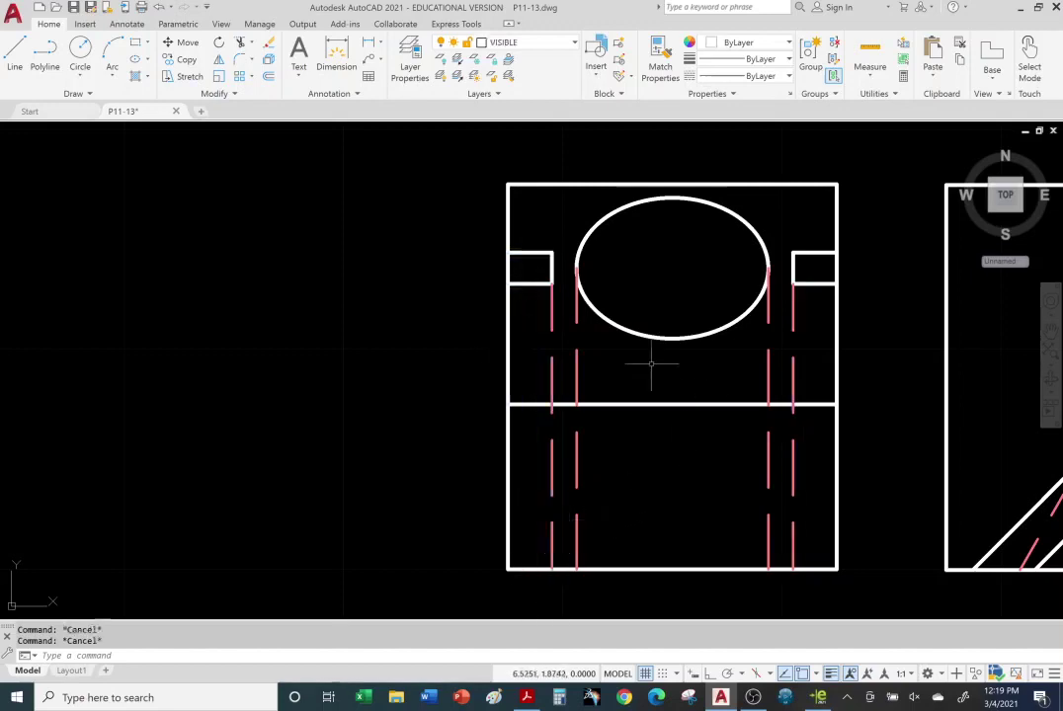
click(577, 353)
click(769, 357)
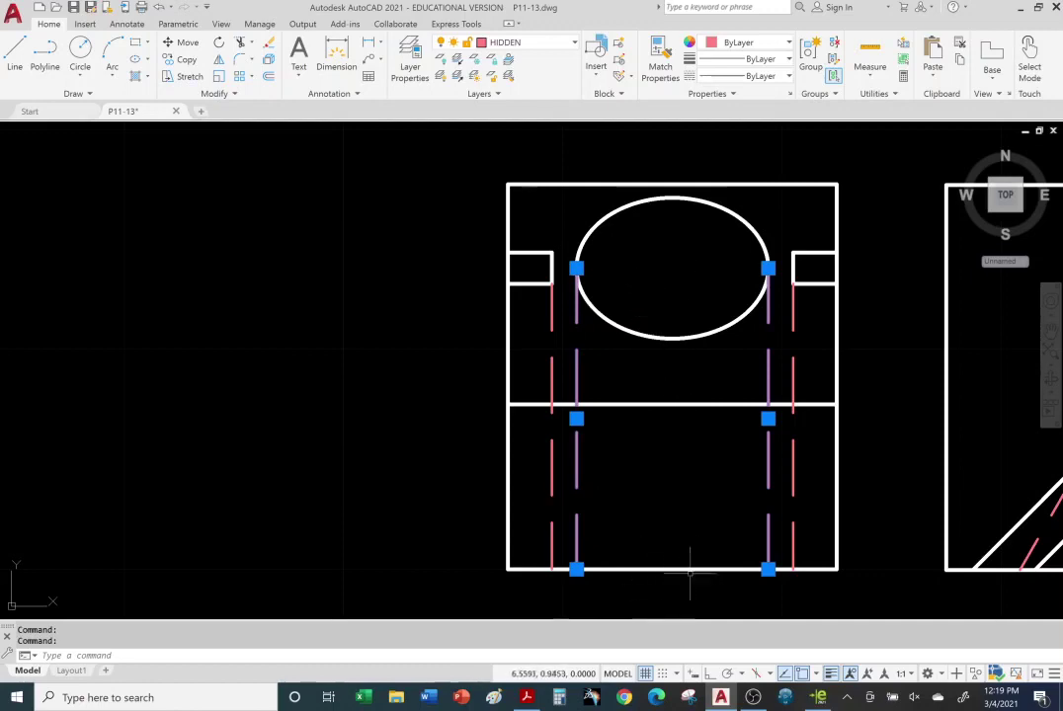
key(Escape)
scroll(910, 301, down, 2)
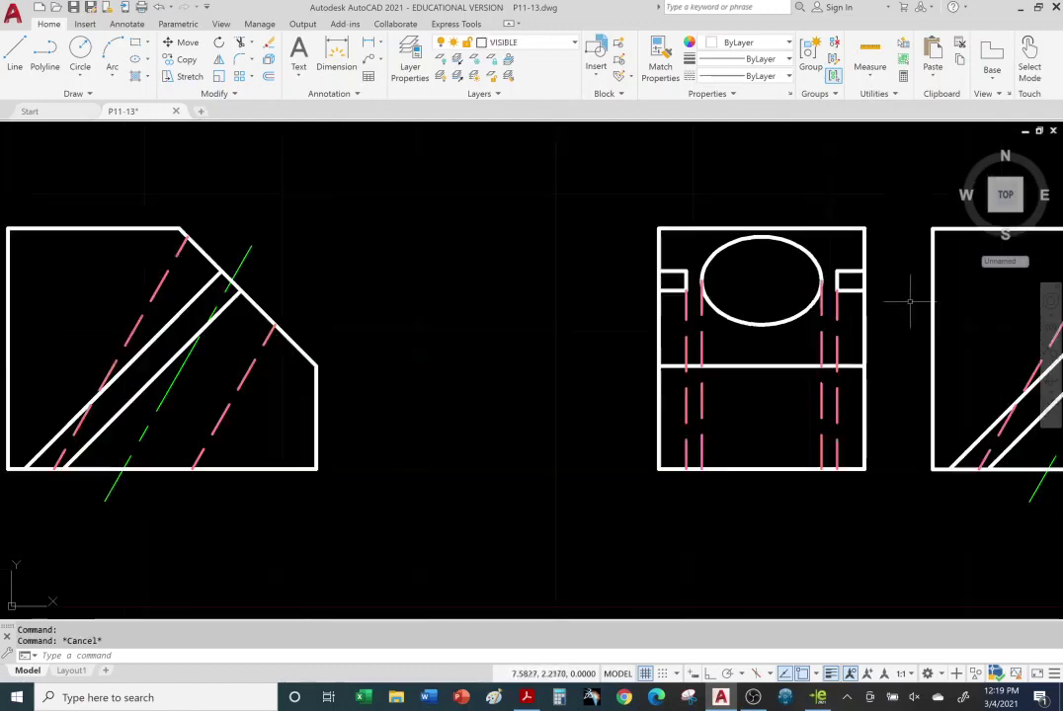
scroll(972, 297, up, 4)
scroll(642, 262, down, 2)
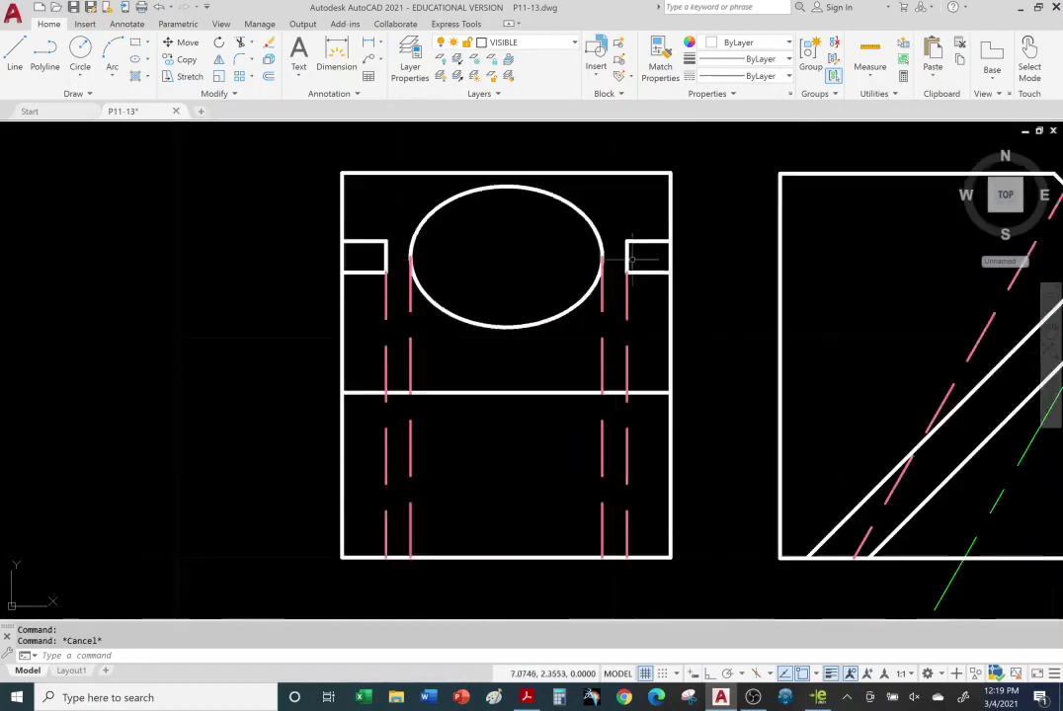
Select the front-view ellipse, set CENTER as the current layer, and bring up the Annotate tools
click(574, 207)
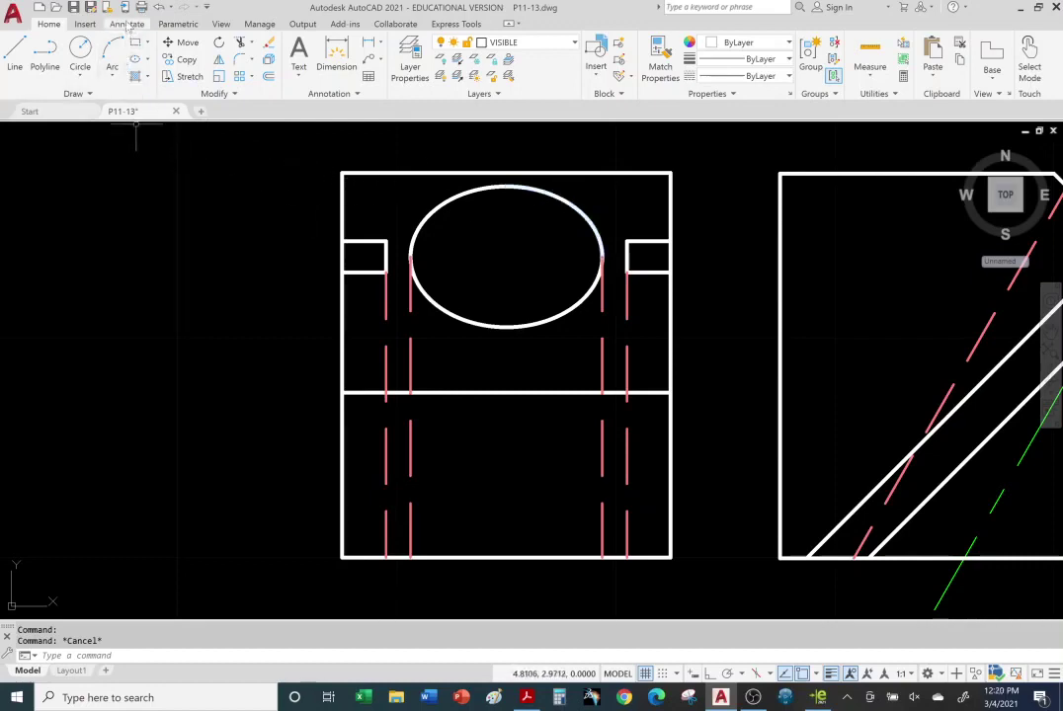
click(126, 25)
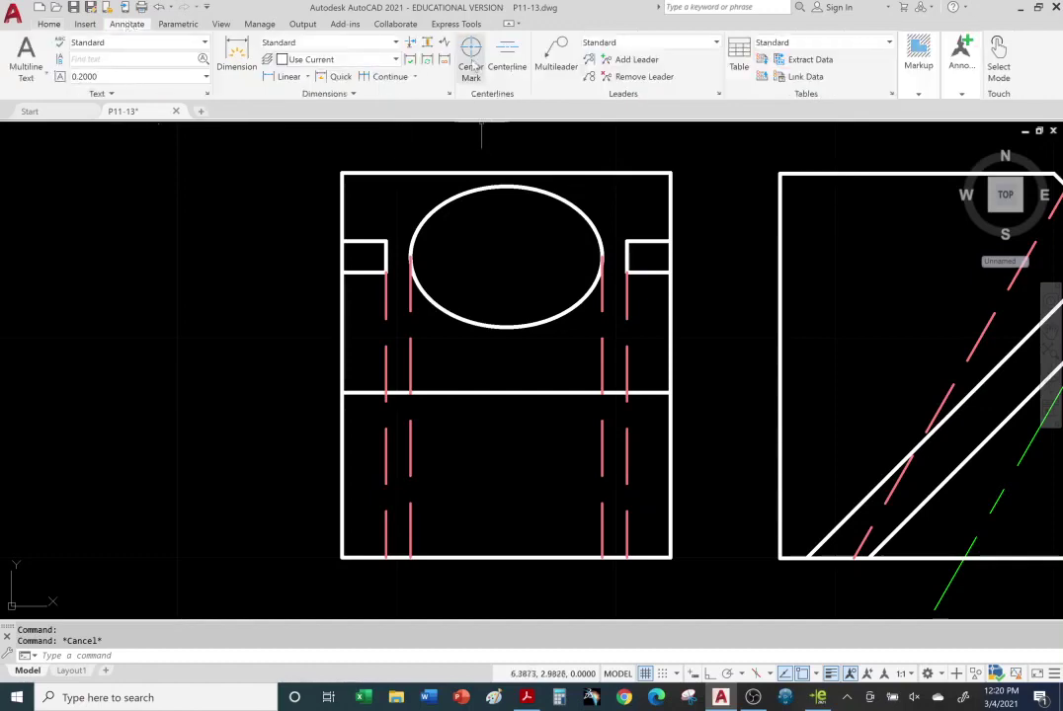
click(51, 26)
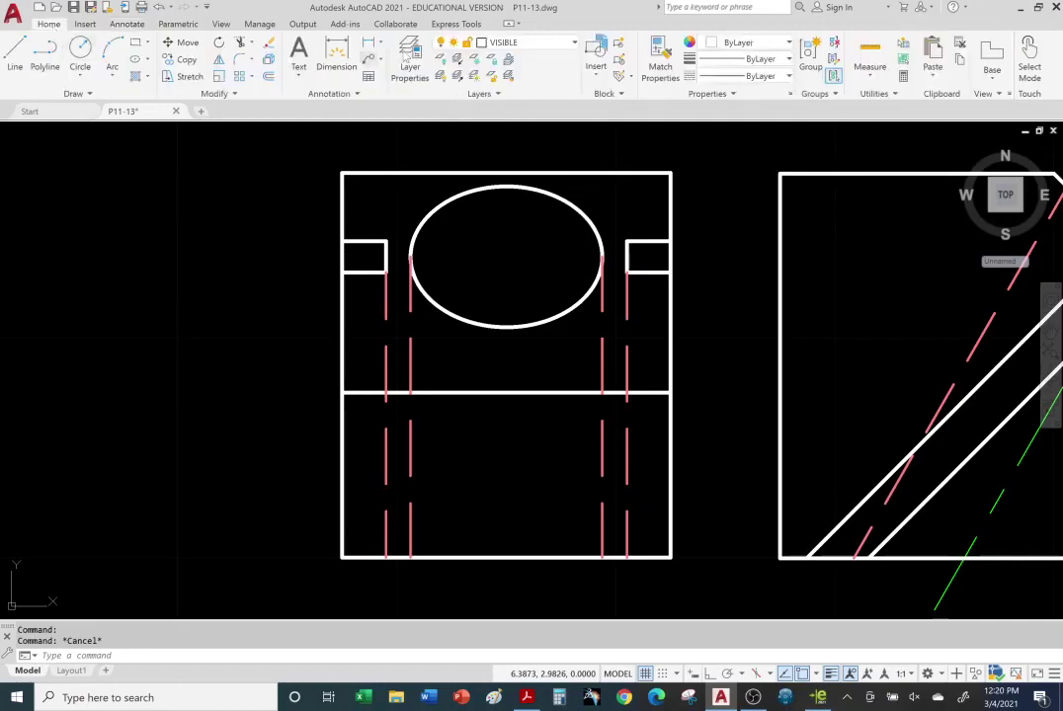
click(574, 46)
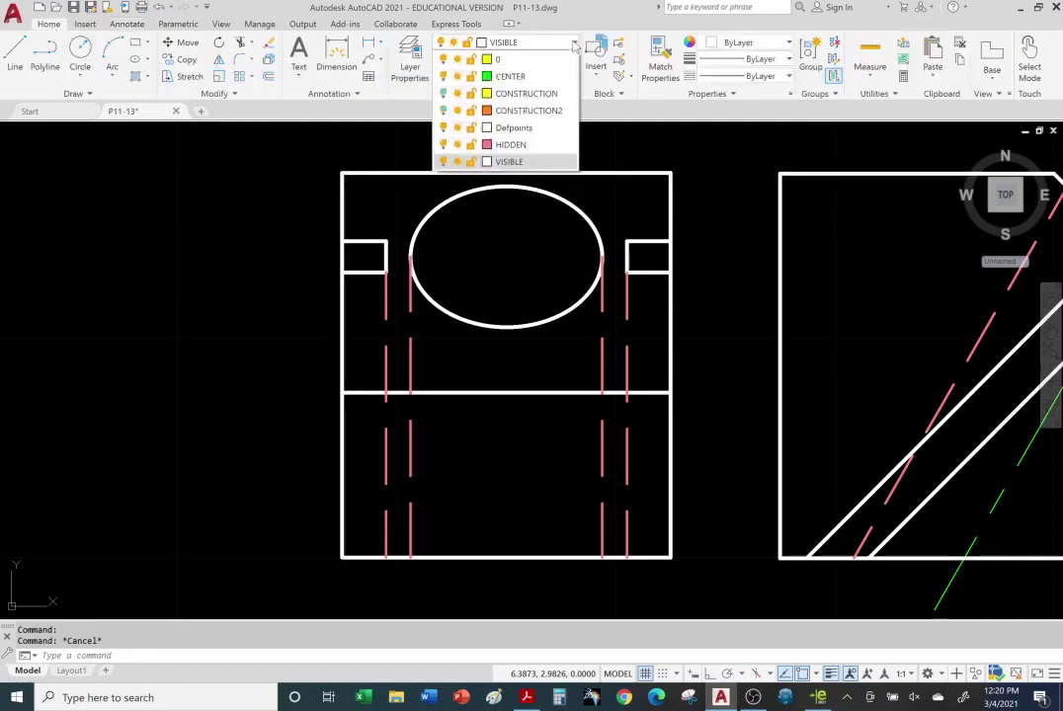
click(538, 74)
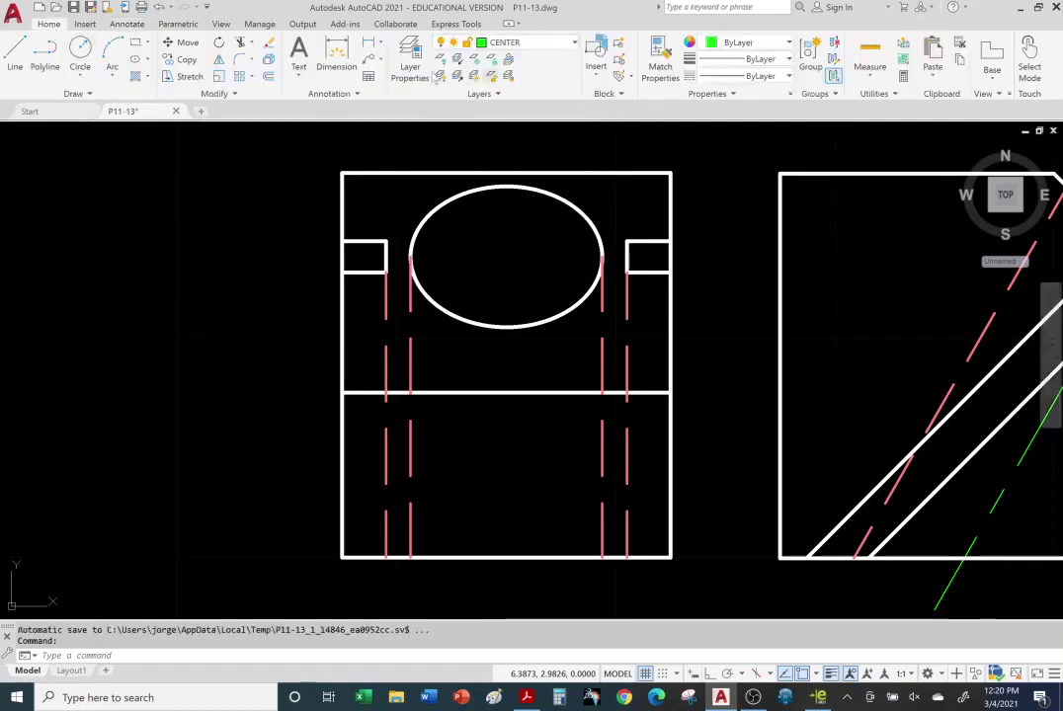
click(127, 24)
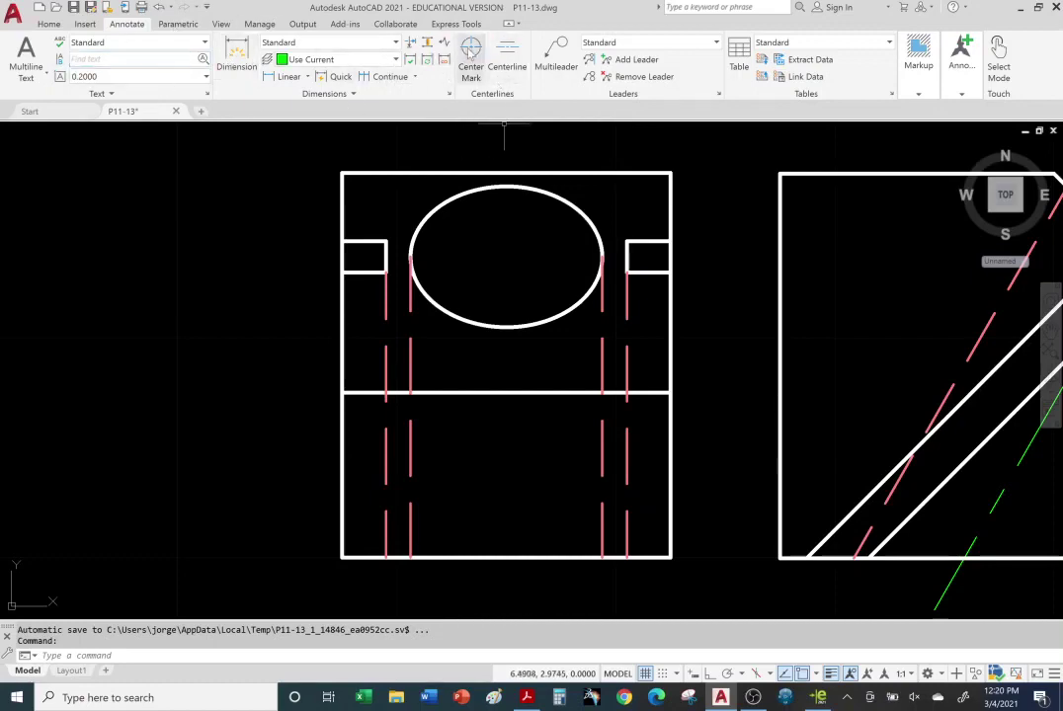
click(471, 55)
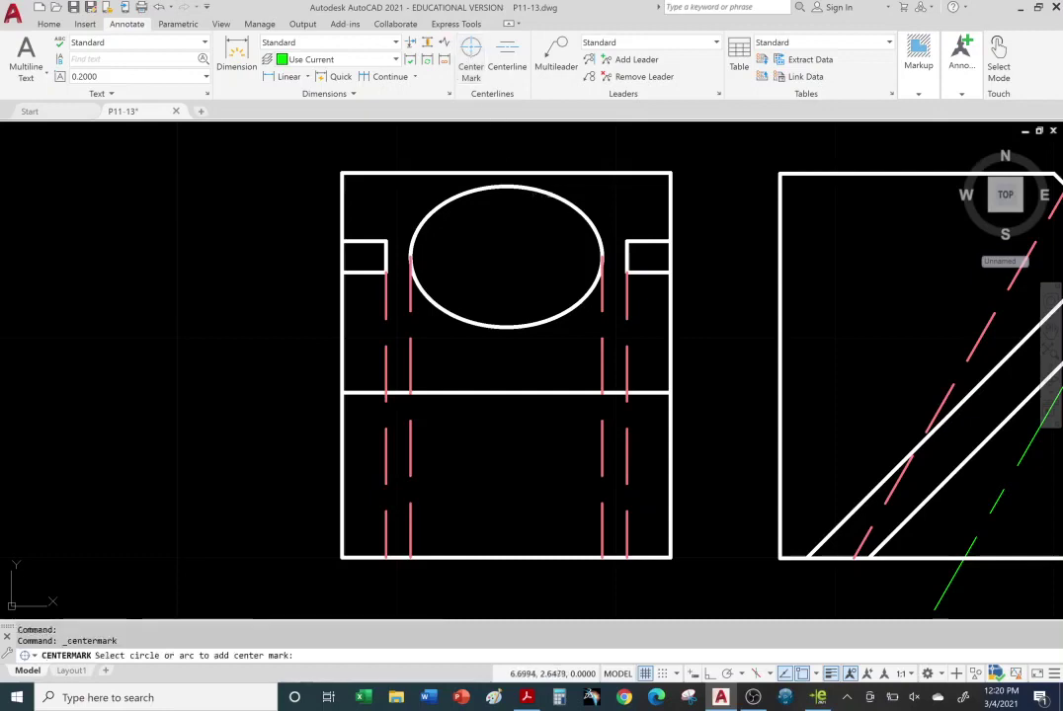
click(554, 193)
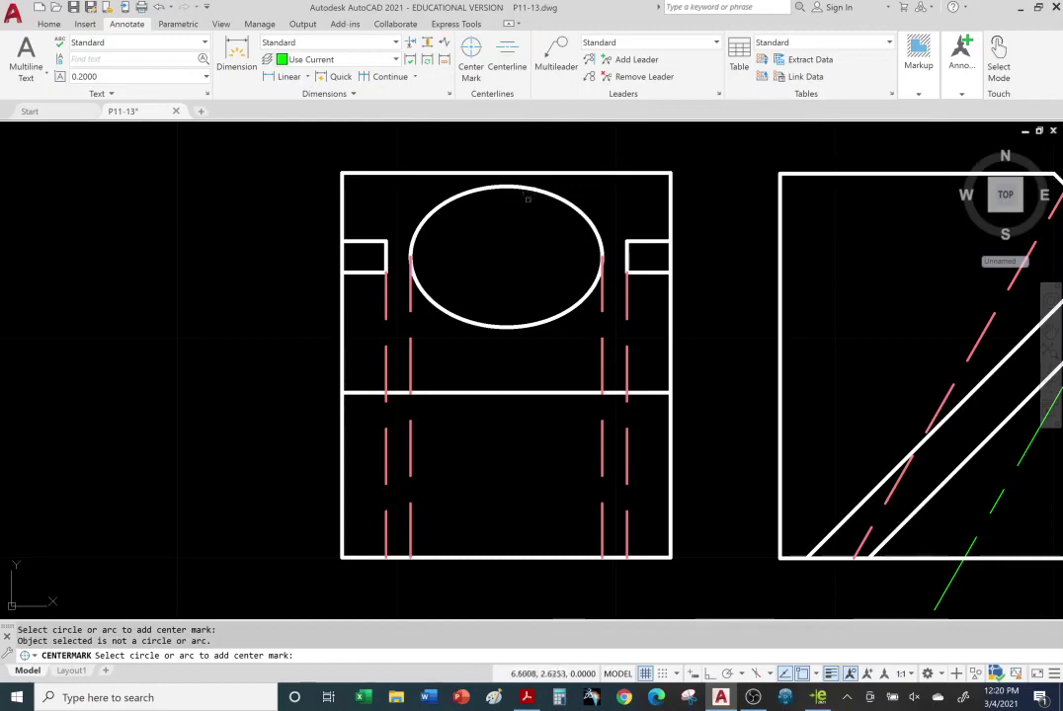
key(Escape)
key(Escape)
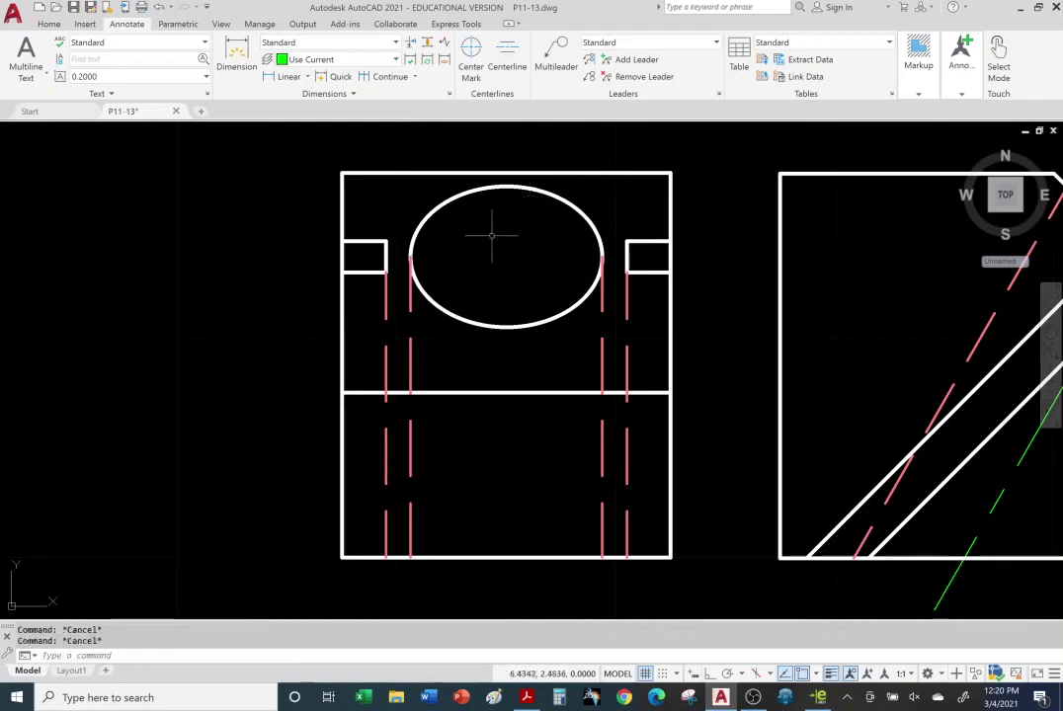